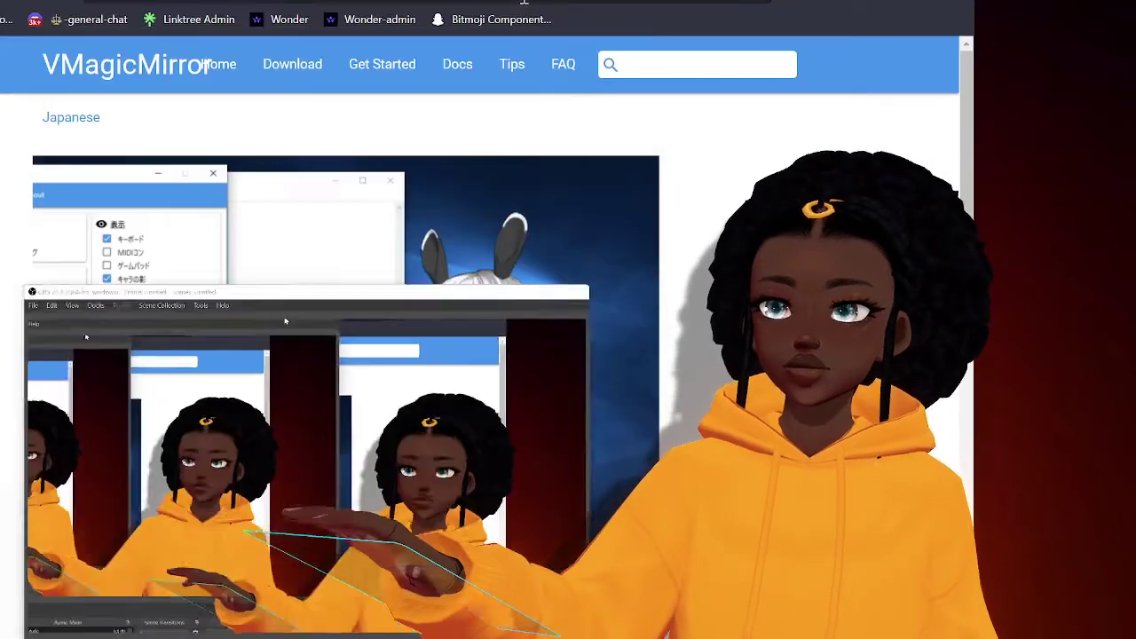
Minimize the OBS window covering the lower left of the VMagicMirror homepage.
{"action": "left_click", "coordinate": [588, 144]}
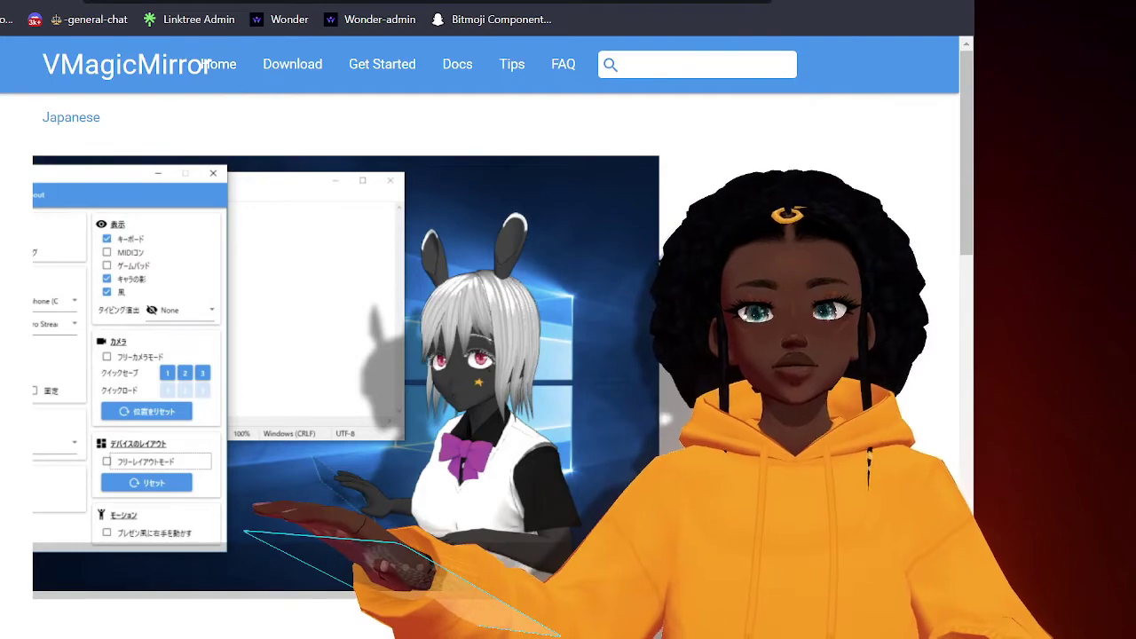
In a new tab, search Google for 'vmagicmirror' using the suggestion.
{"action": "key", "text": "ctrl+t"}
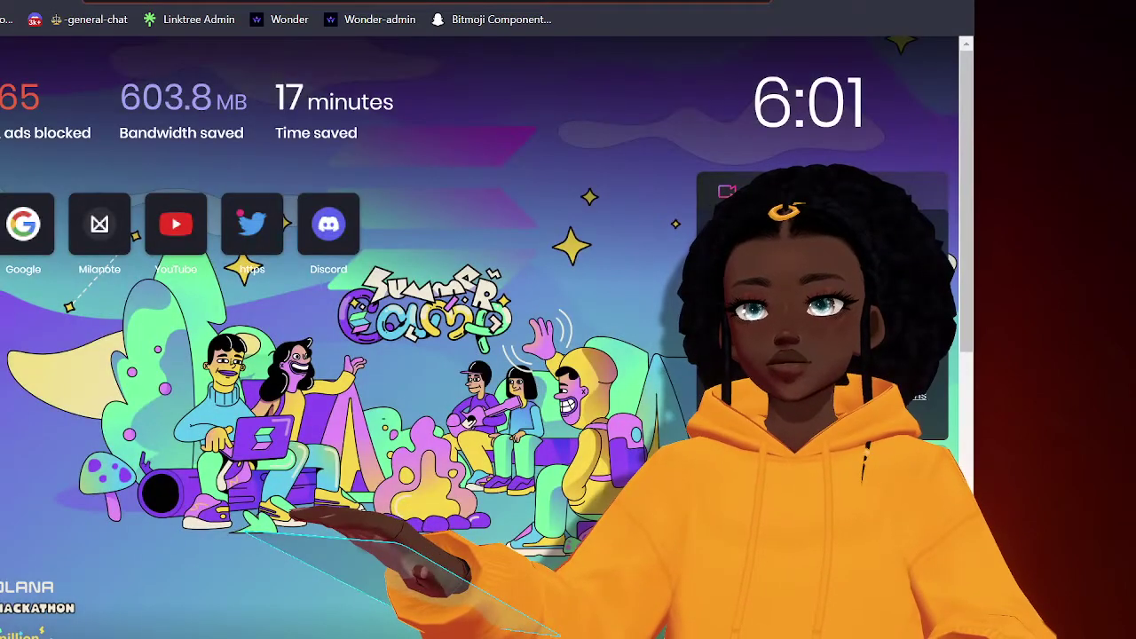
{"action": "type", "text": "google.co"}
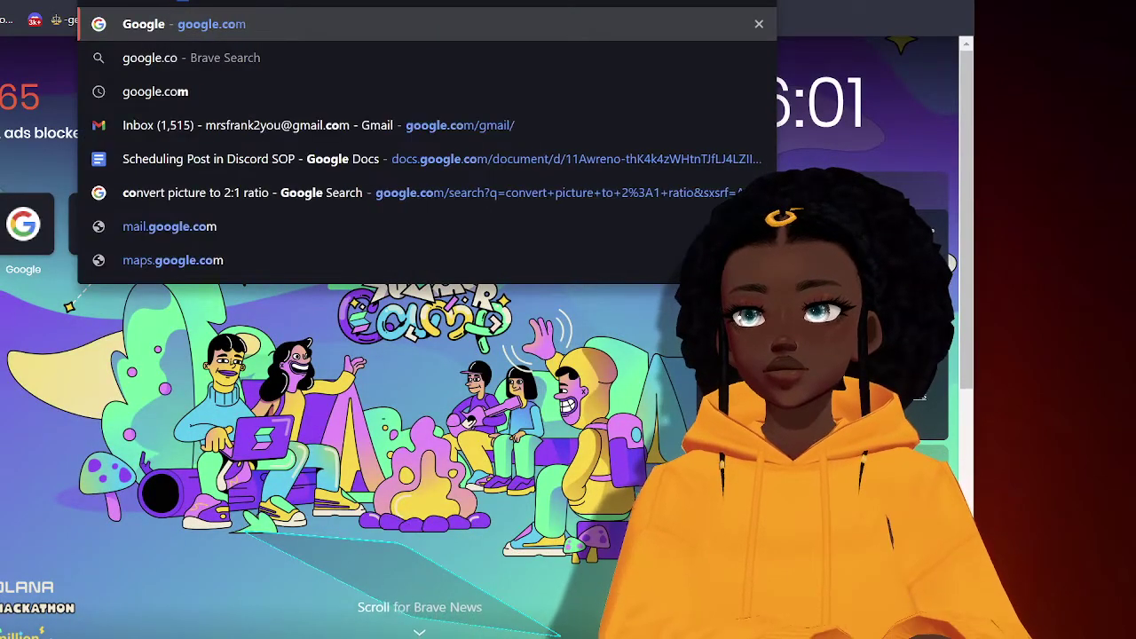
{"action": "key", "text": "Return"}
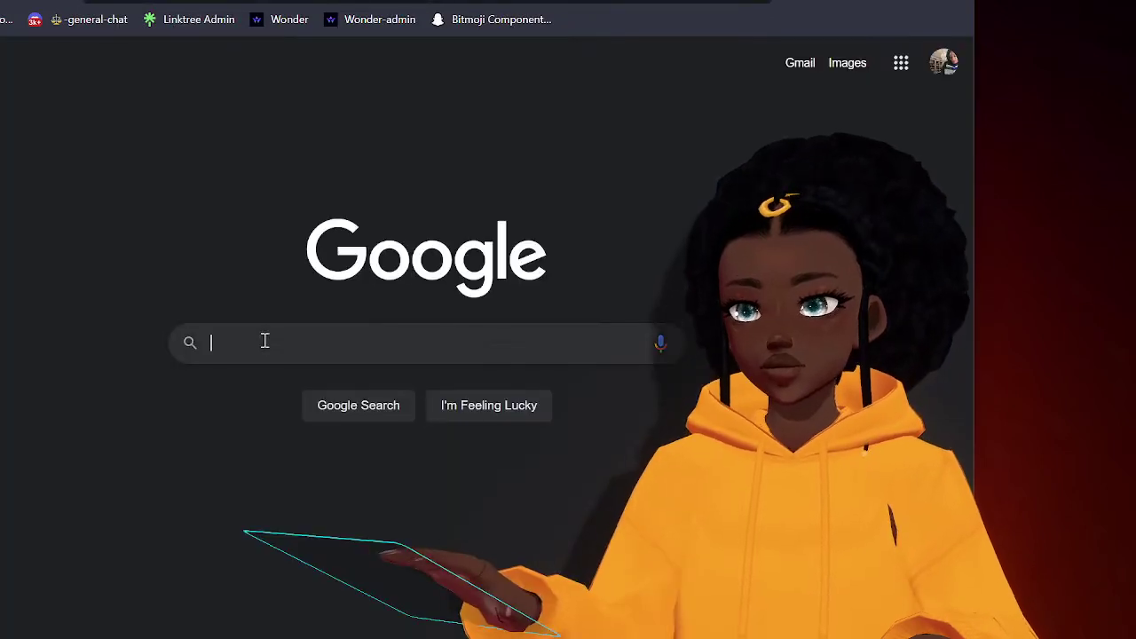
{"action": "type", "text": "vmagic"}
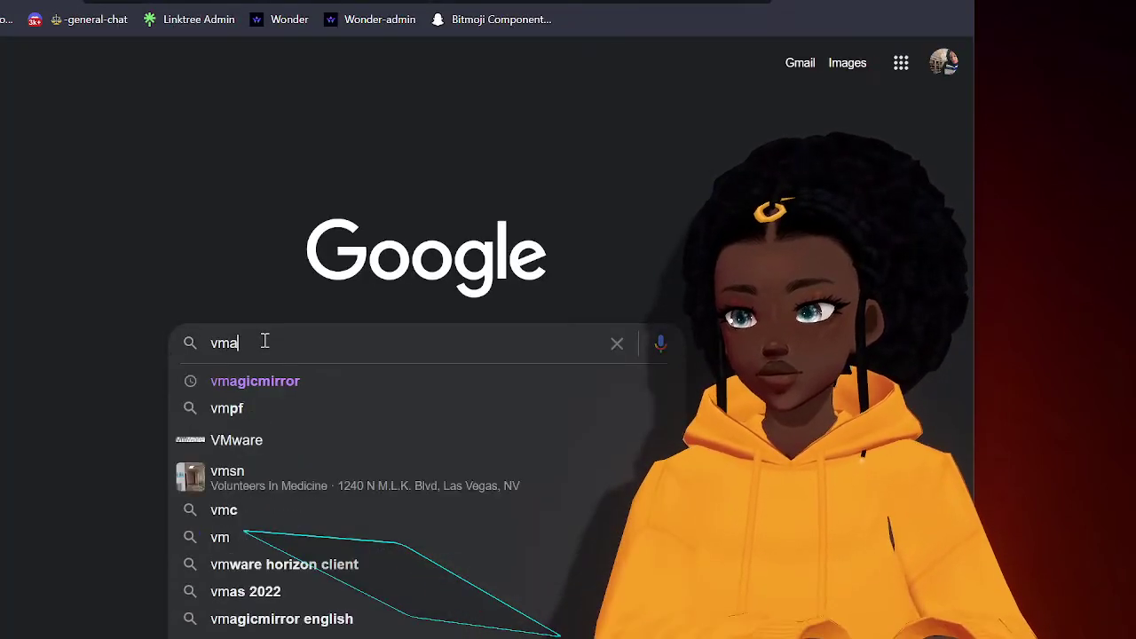
{"action": "left_click", "coordinate": [256, 383]}
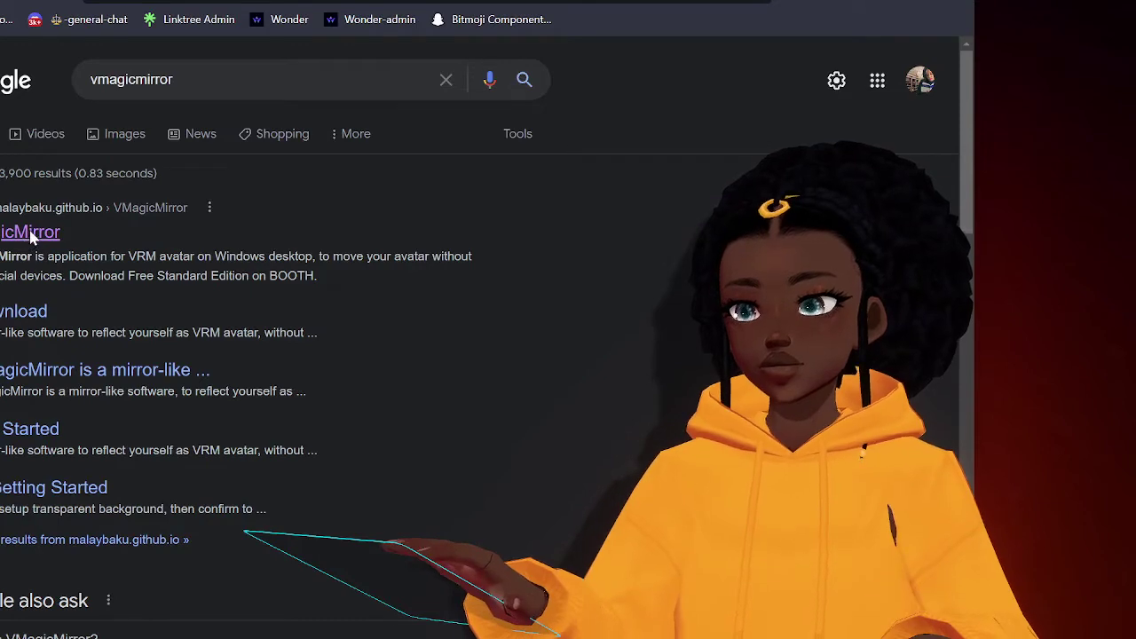
{"action": "left_click", "coordinate": [32, 234]}
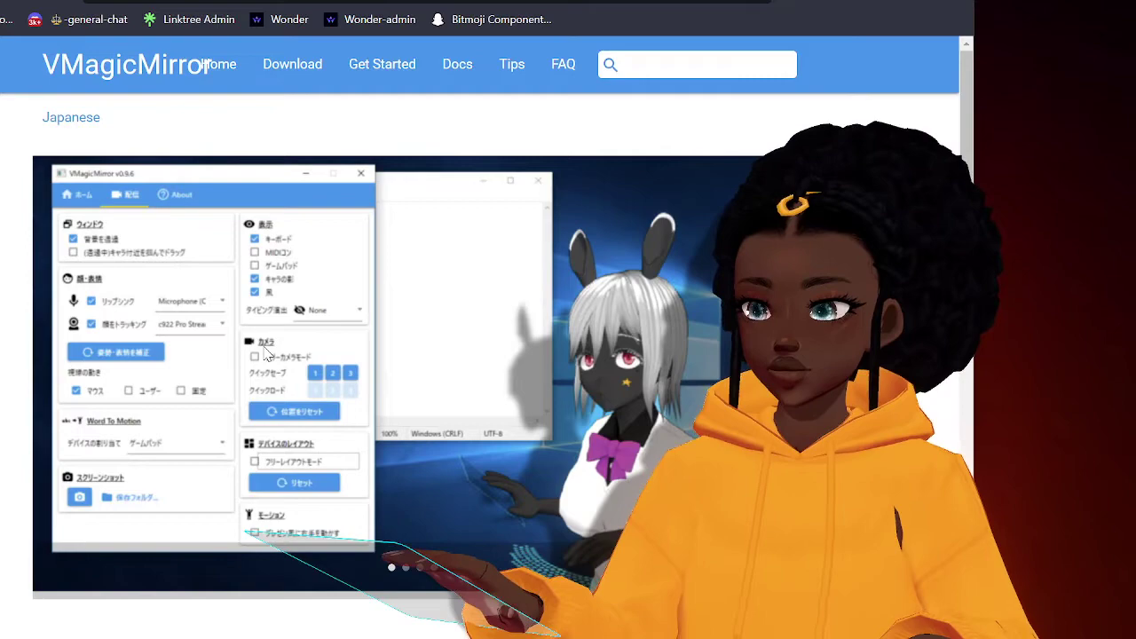
{"action": "scroll", "coordinate": [266, 353], "scroll_direction": "down", "scroll_amount": 3}
{"action": "scroll", "coordinate": [266, 353], "scroll_direction": "up", "scroll_amount": 4}
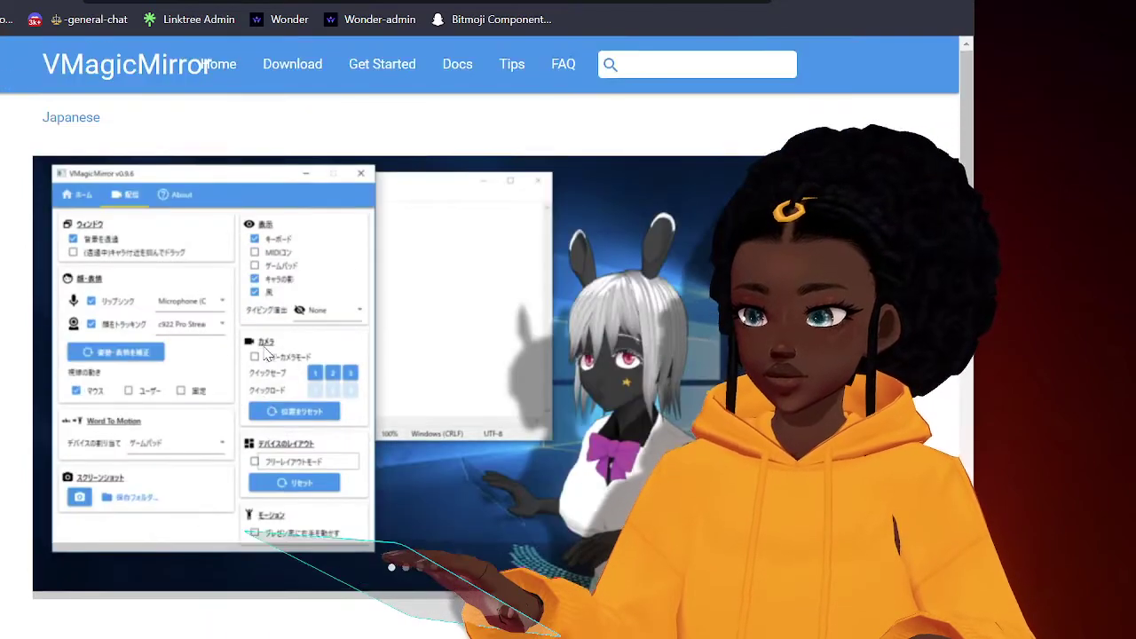
{"action": "scroll", "coordinate": [266, 354], "scroll_direction": "down", "scroll_amount": 5}
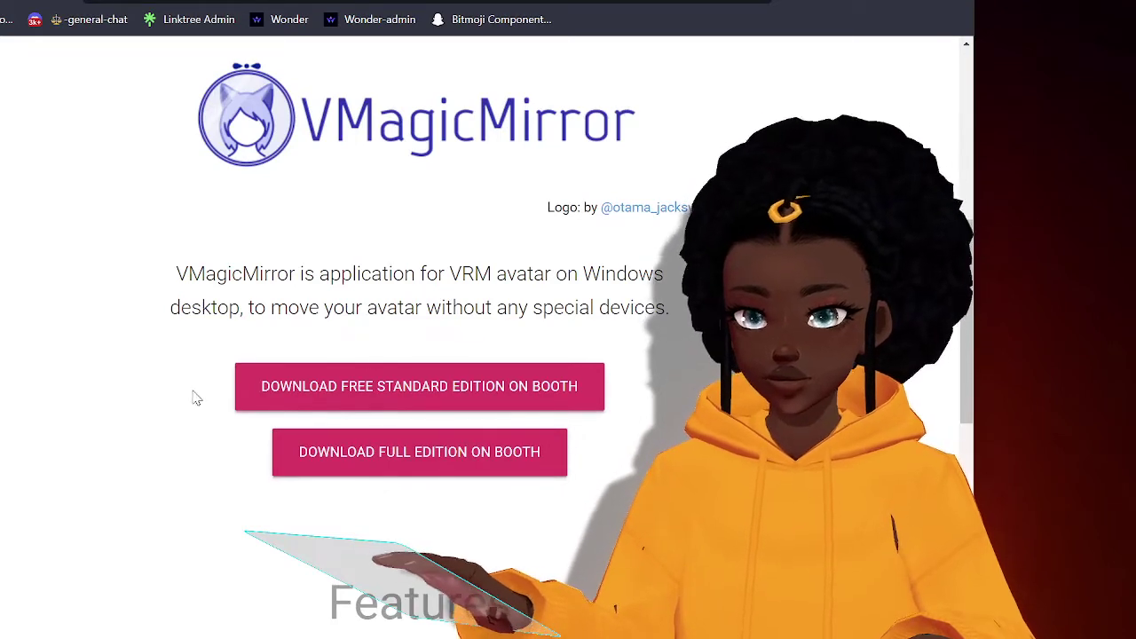
{"action": "scroll", "coordinate": [461, 404], "scroll_direction": "up", "scroll_amount": 5}
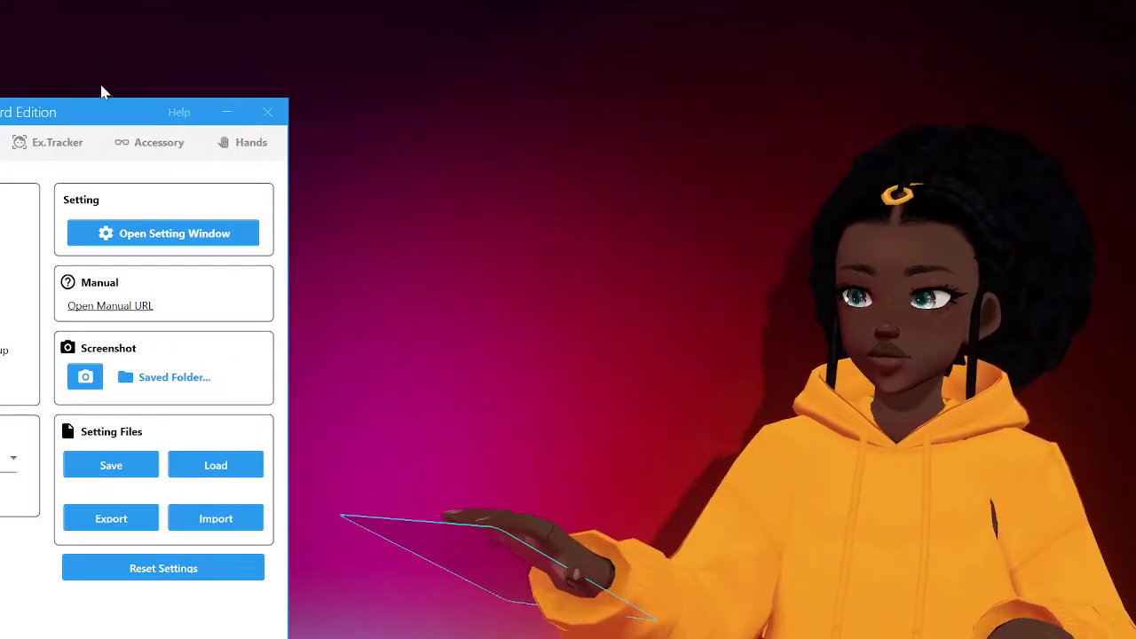
Drag the VMagicMirror control window from the left edge fully onto the screen.
{"action": "left_click_drag", "start_coordinate": [63, 118], "coordinate": [379, 45]}
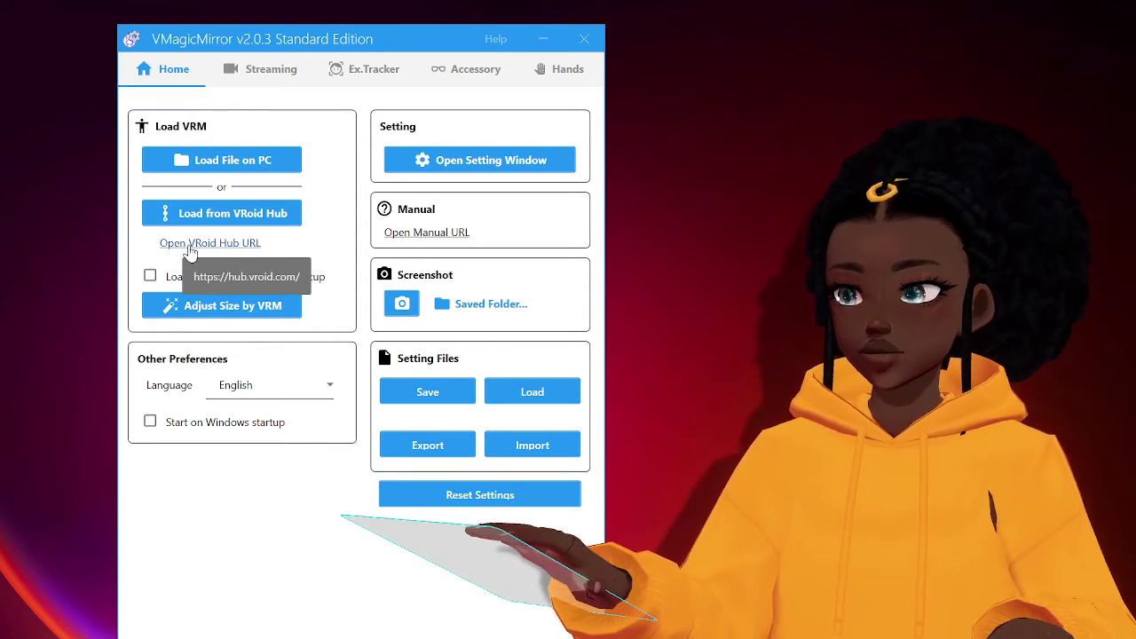
Open VRoid Hub from VMagicMirror, browse the model cards, and select the tag search box.
{"action": "left_click", "coordinate": [189, 249]}
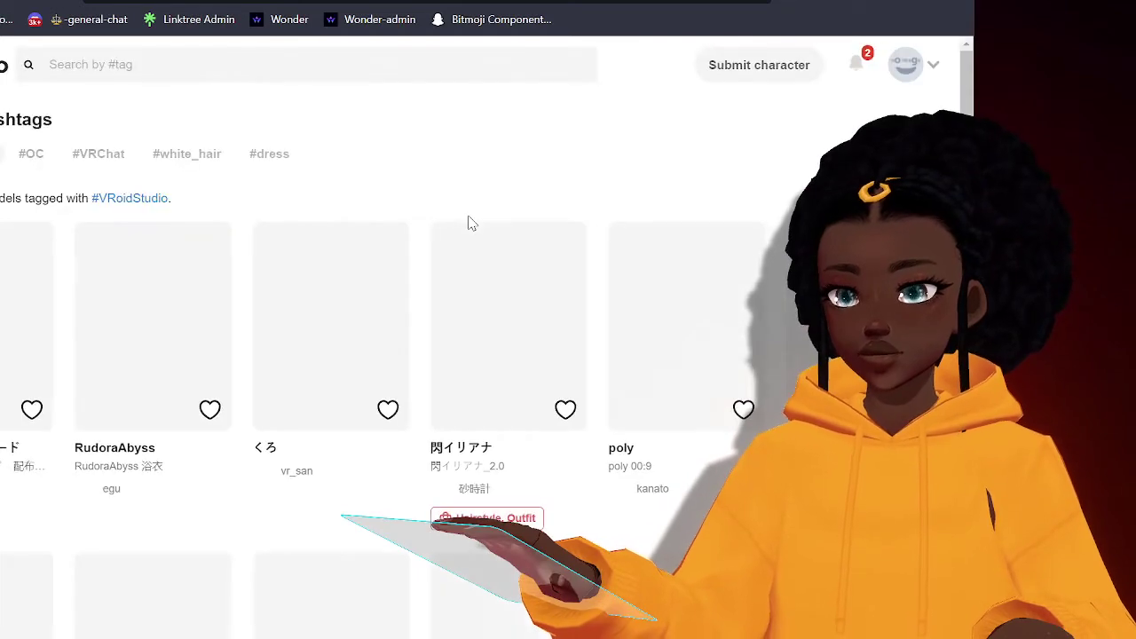
{"action": "scroll", "coordinate": [400, 177], "scroll_direction": "down", "scroll_amount": 4}
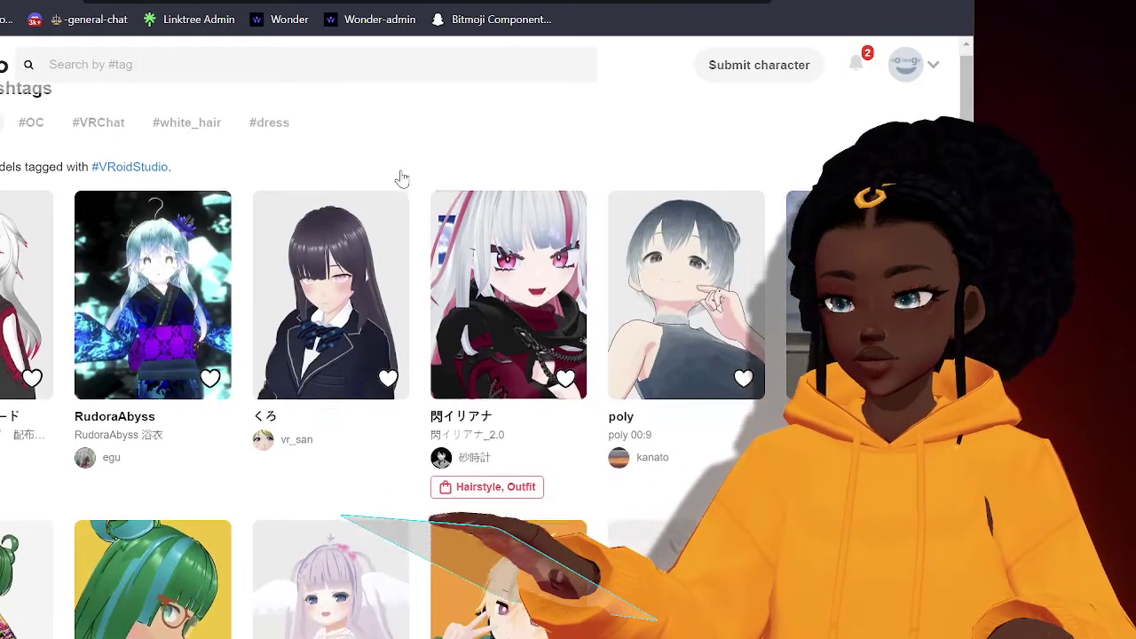
{"action": "scroll", "coordinate": [400, 177], "scroll_direction": "down", "scroll_amount": 7}
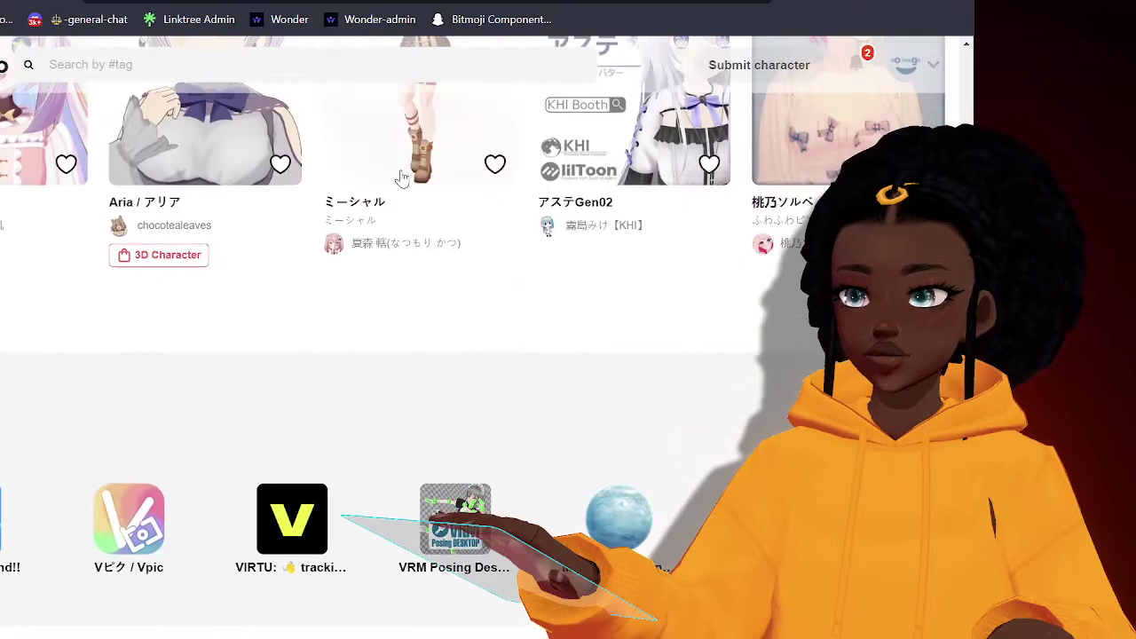
{"action": "scroll", "coordinate": [400, 177], "scroll_direction": "up", "scroll_amount": 12}
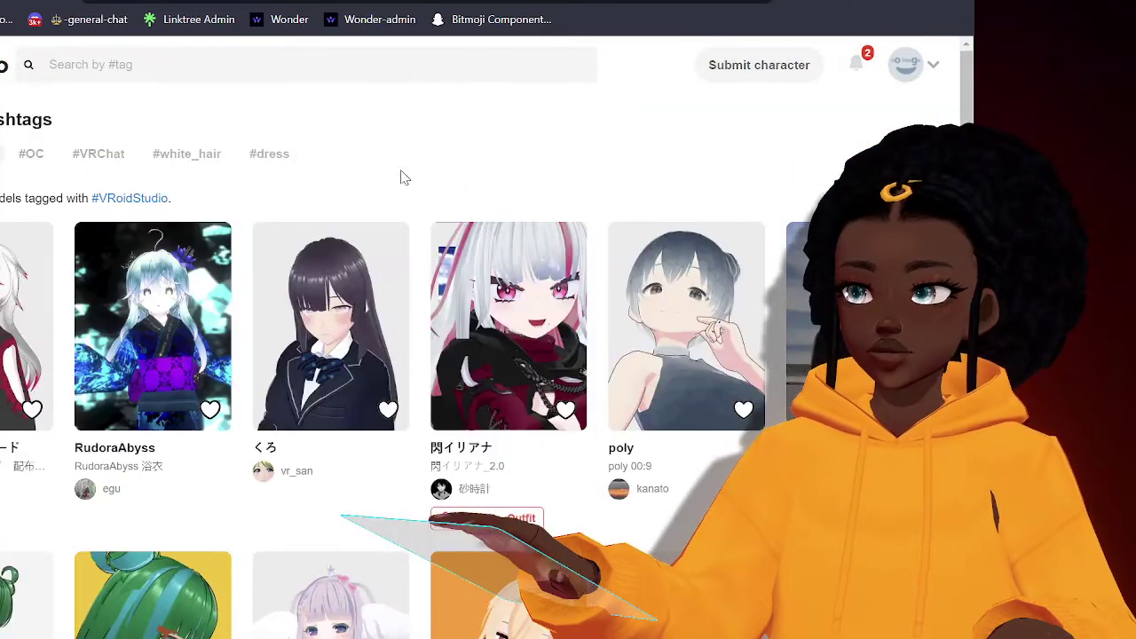
{"action": "scroll", "coordinate": [401, 176], "scroll_direction": "down", "scroll_amount": 4}
{"action": "scroll", "coordinate": [400, 176], "scroll_direction": "down", "scroll_amount": 7}
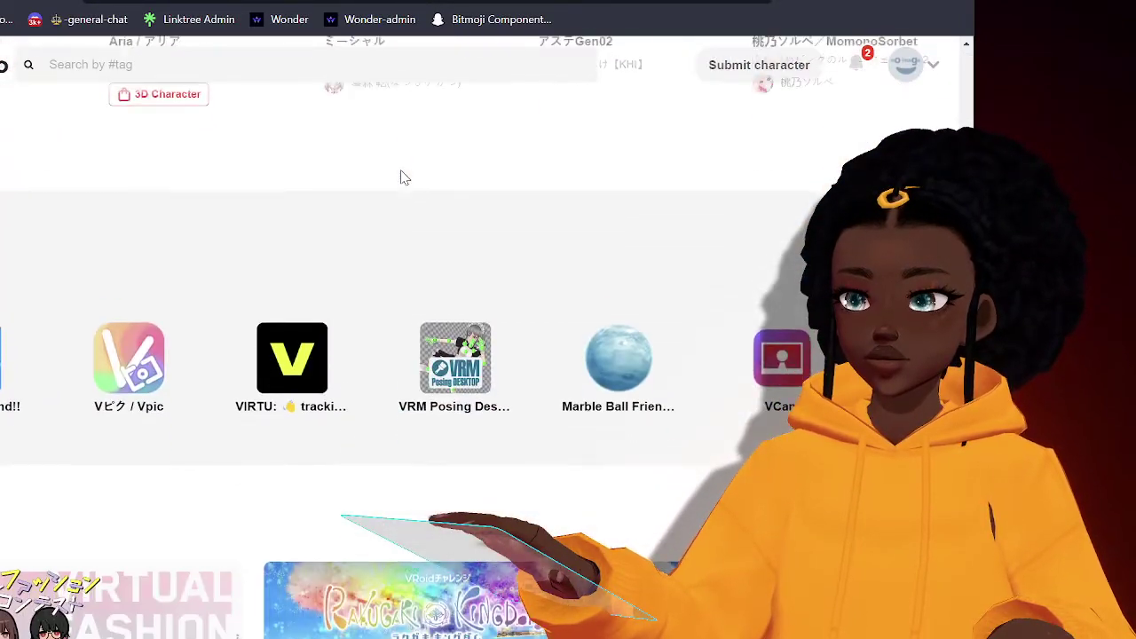
{"action": "scroll", "coordinate": [400, 177], "scroll_direction": "down", "scroll_amount": 4}
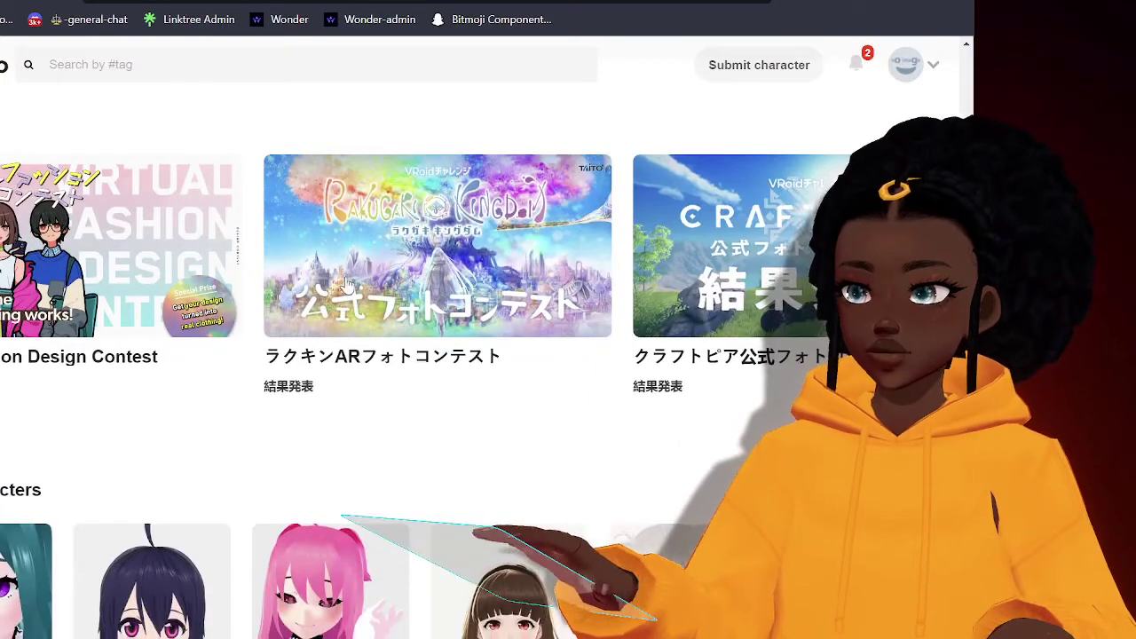
{"action": "scroll", "coordinate": [411, 321], "scroll_direction": "down", "scroll_amount": 3}
{"action": "scroll", "coordinate": [411, 321], "scroll_direction": "down", "scroll_amount": 10}
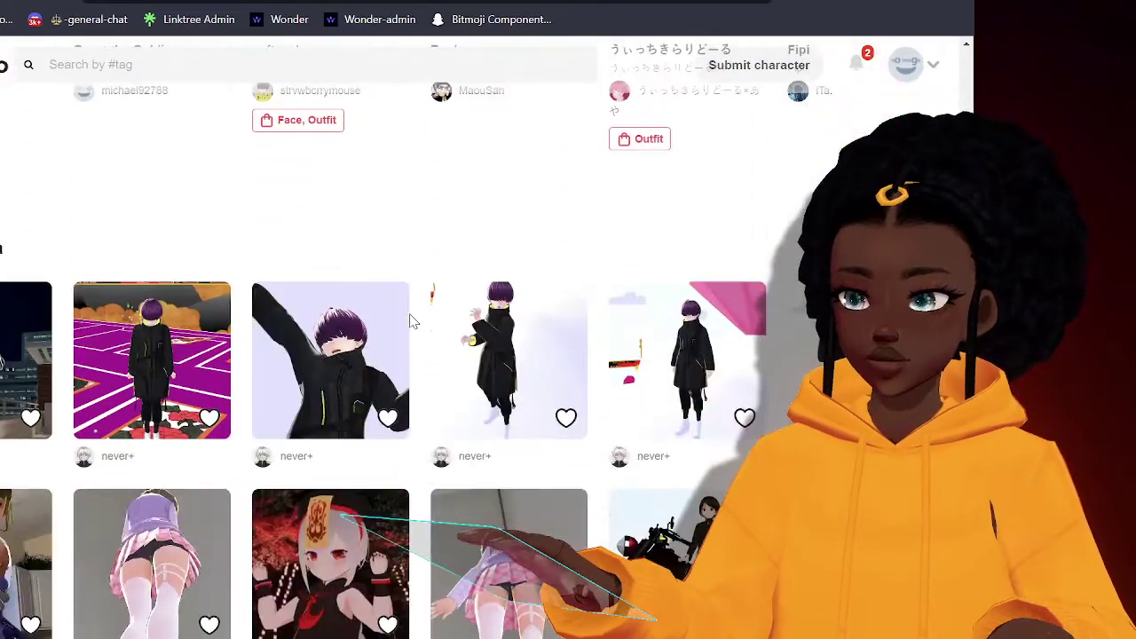
{"action": "scroll", "coordinate": [411, 321], "scroll_direction": "down", "scroll_amount": 5}
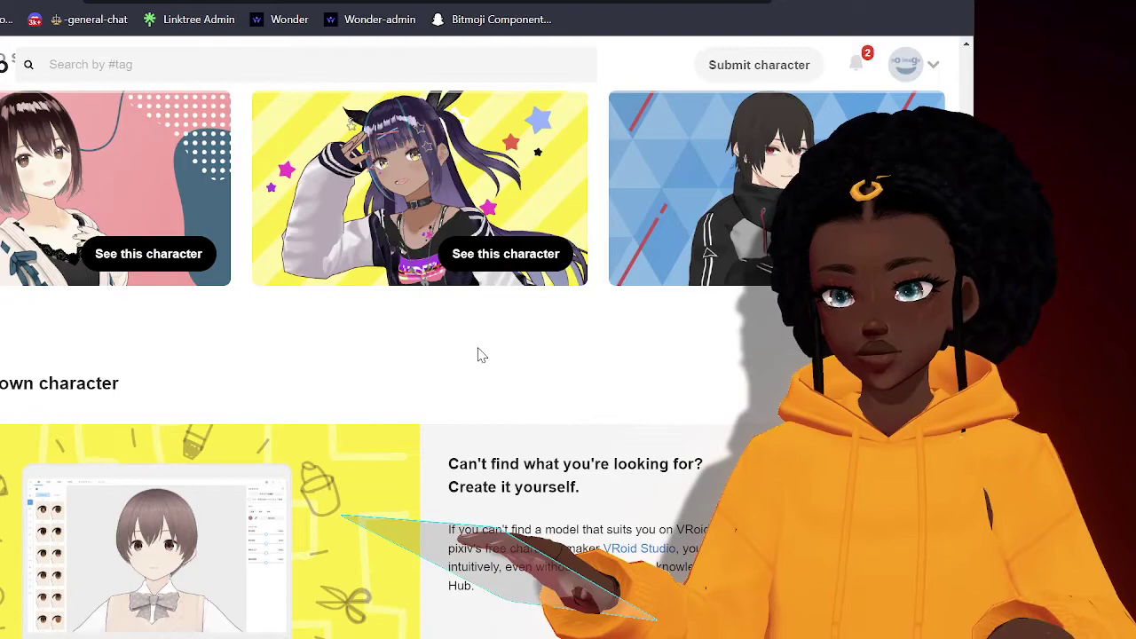
{"action": "scroll", "coordinate": [478, 355], "scroll_direction": "up", "scroll_amount": 15}
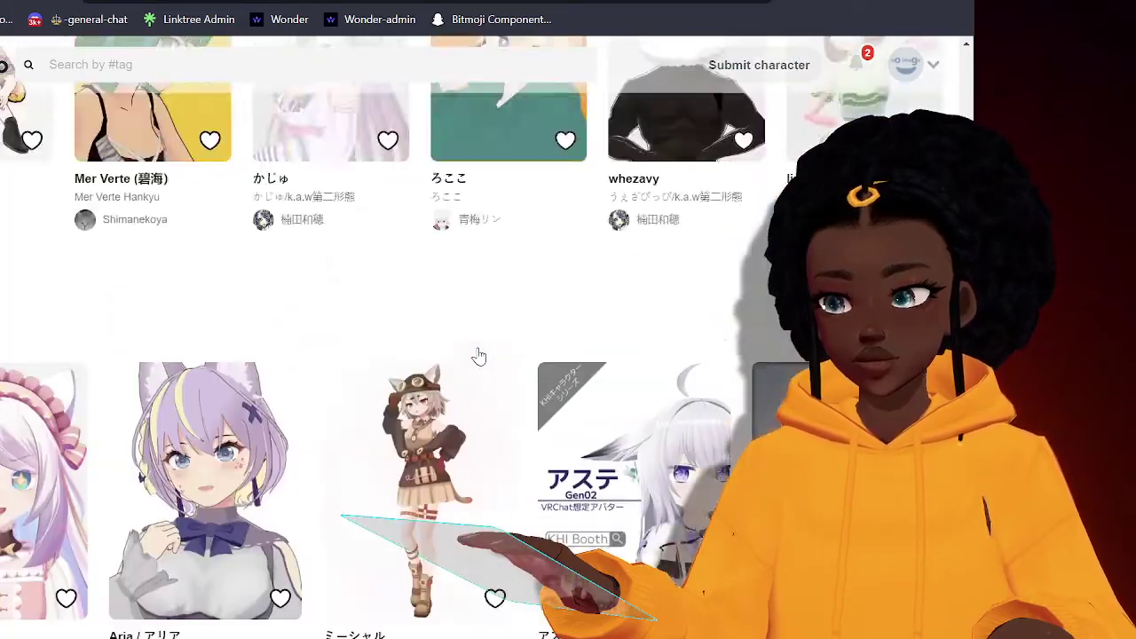
{"action": "scroll", "coordinate": [478, 355], "scroll_direction": "up", "scroll_amount": 5}
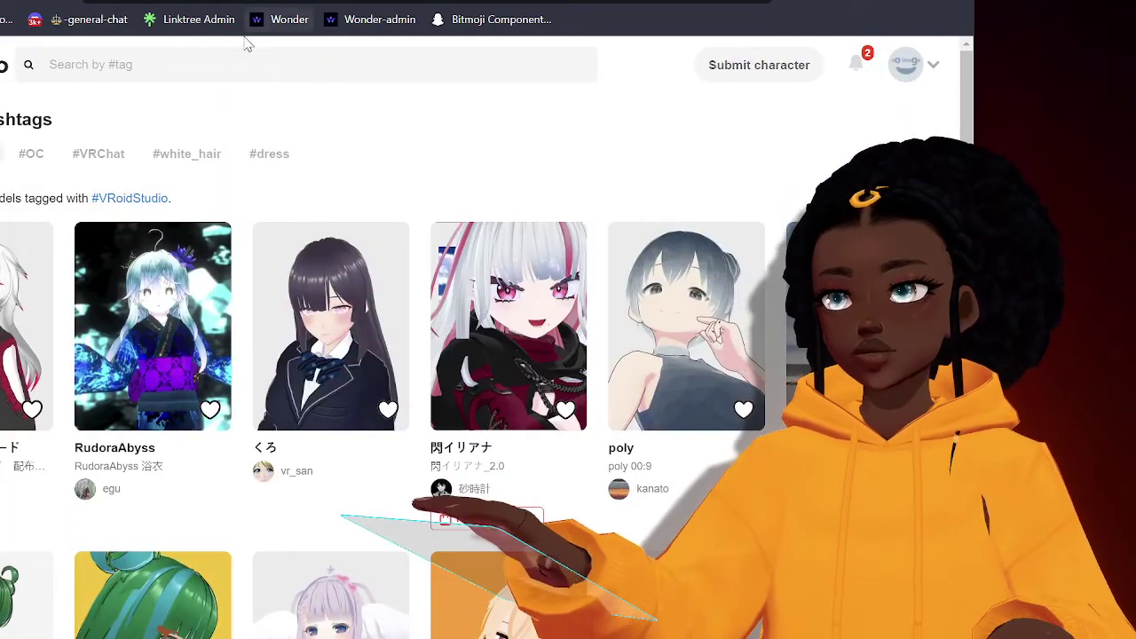
{"action": "left_click", "coordinate": [216, 55]}
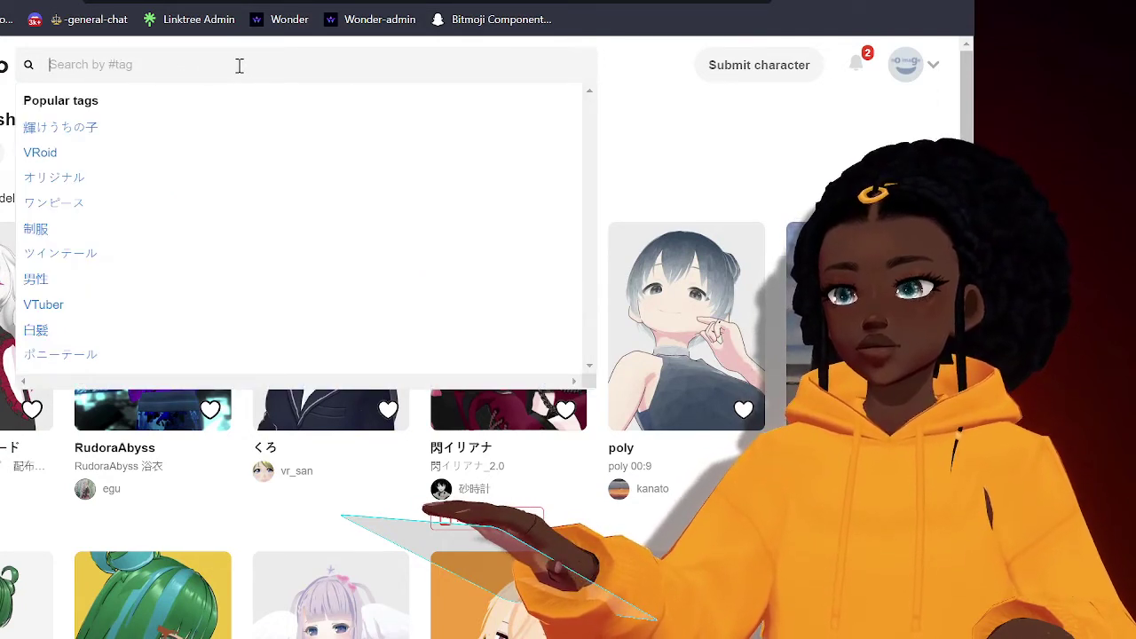
Search the 'locs' tag and bring the heart hoodie model's usage panel into view.
{"action": "type", "text": "locs"}
{"action": "key", "text": "Return"}
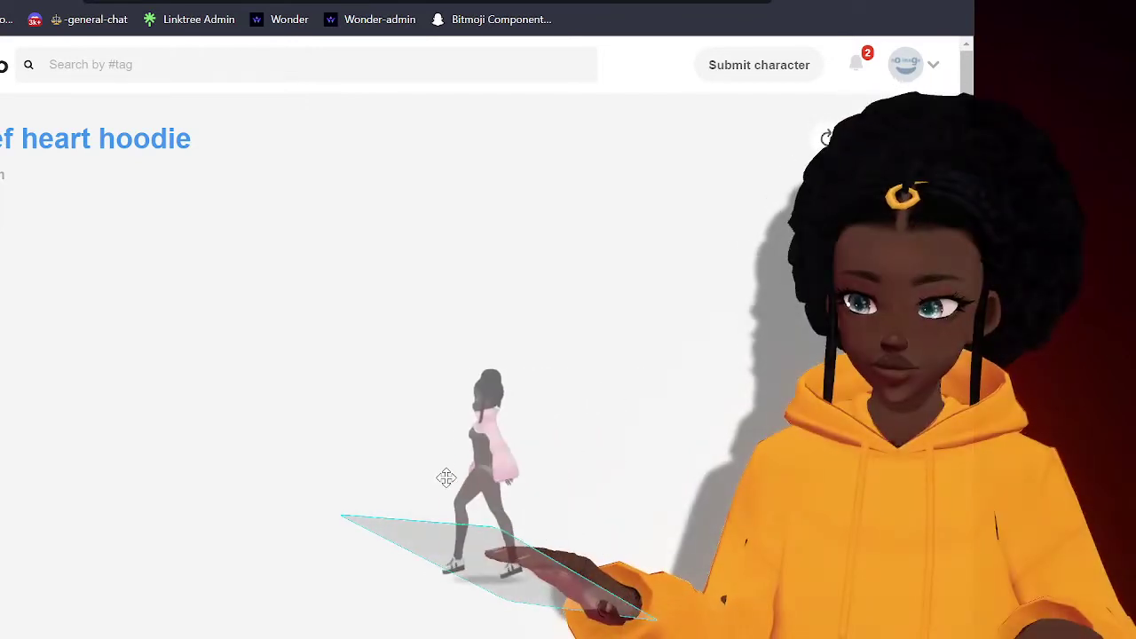
{"action": "scroll", "coordinate": [423, 362], "scroll_direction": "down", "scroll_amount": 2}
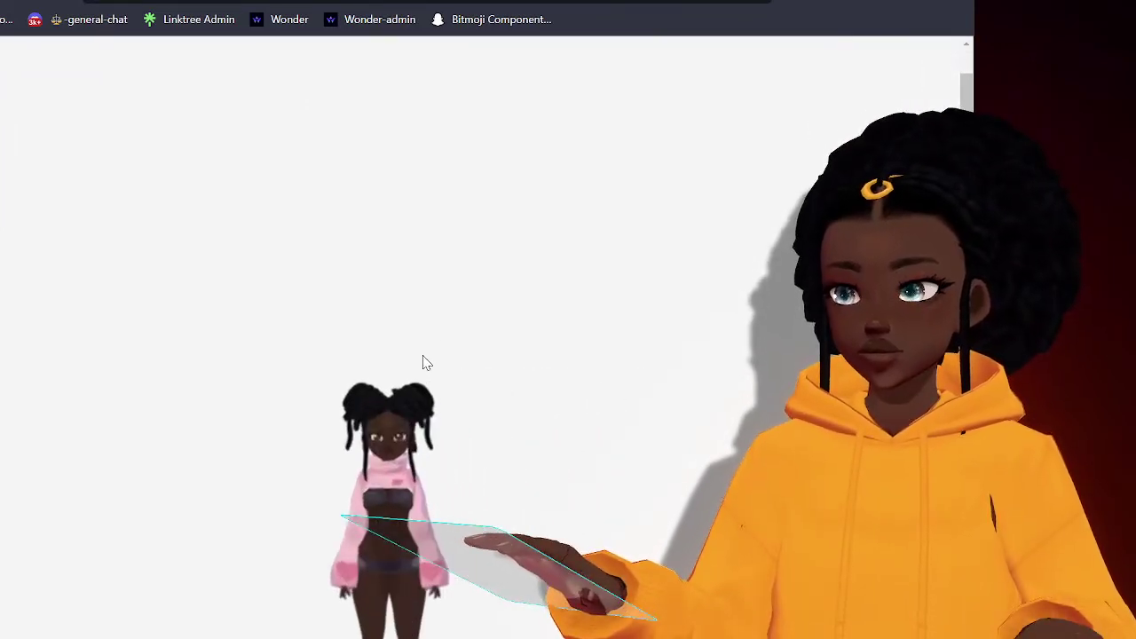
{"action": "scroll", "coordinate": [423, 362], "scroll_direction": "up", "scroll_amount": 3}
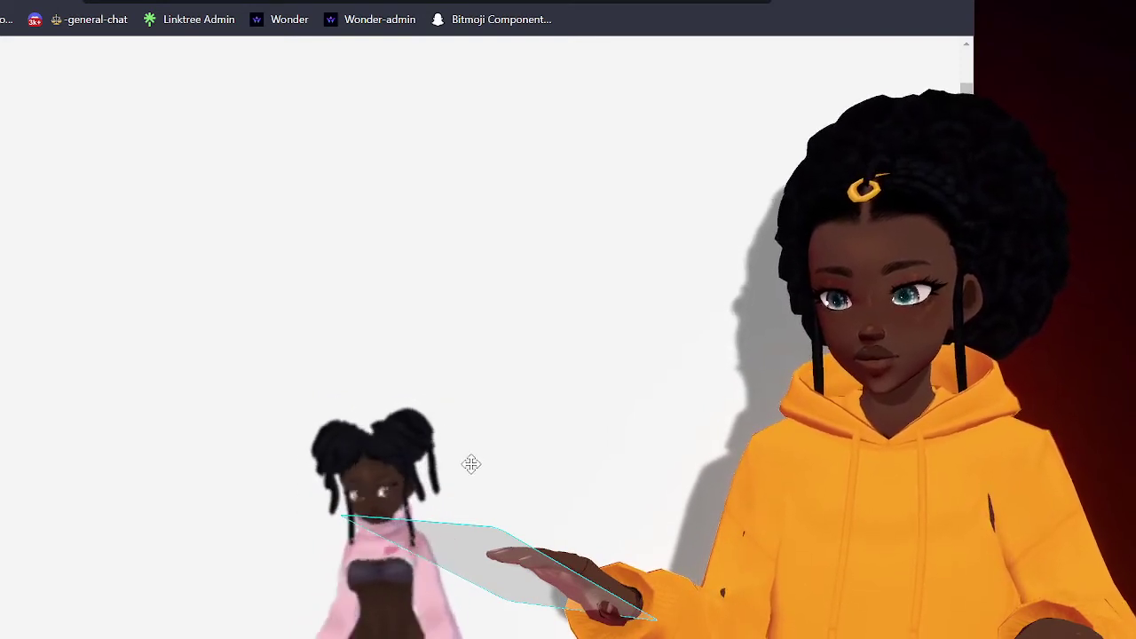
{"action": "scroll", "coordinate": [512, 190], "scroll_direction": "up", "scroll_amount": 2}
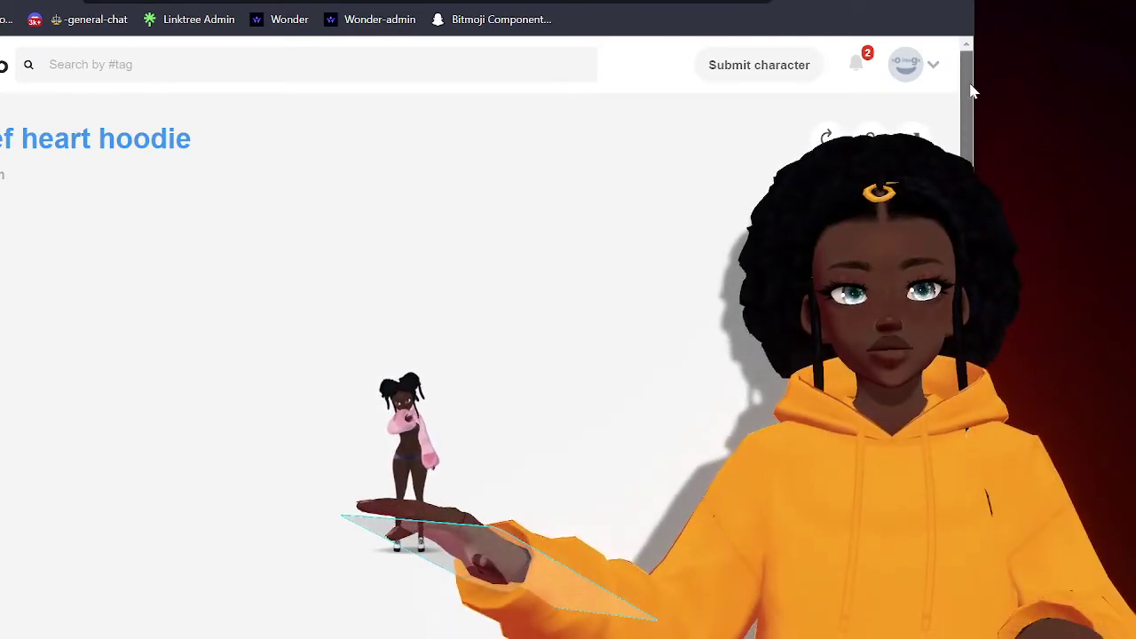
{"action": "left_click_drag", "start_coordinate": [971, 92], "coordinate": [929, 169]}
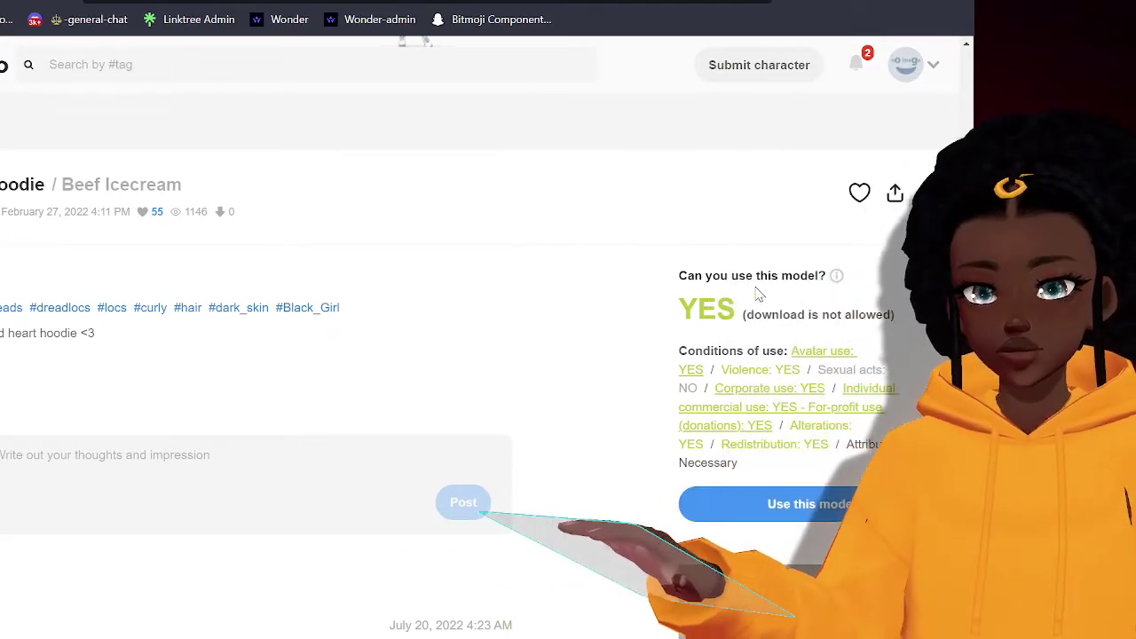
Highlight the YES usage answer, then view and close the model's full conditions of use.
{"action": "left_click_drag", "start_coordinate": [681, 318], "coordinate": [756, 316]}
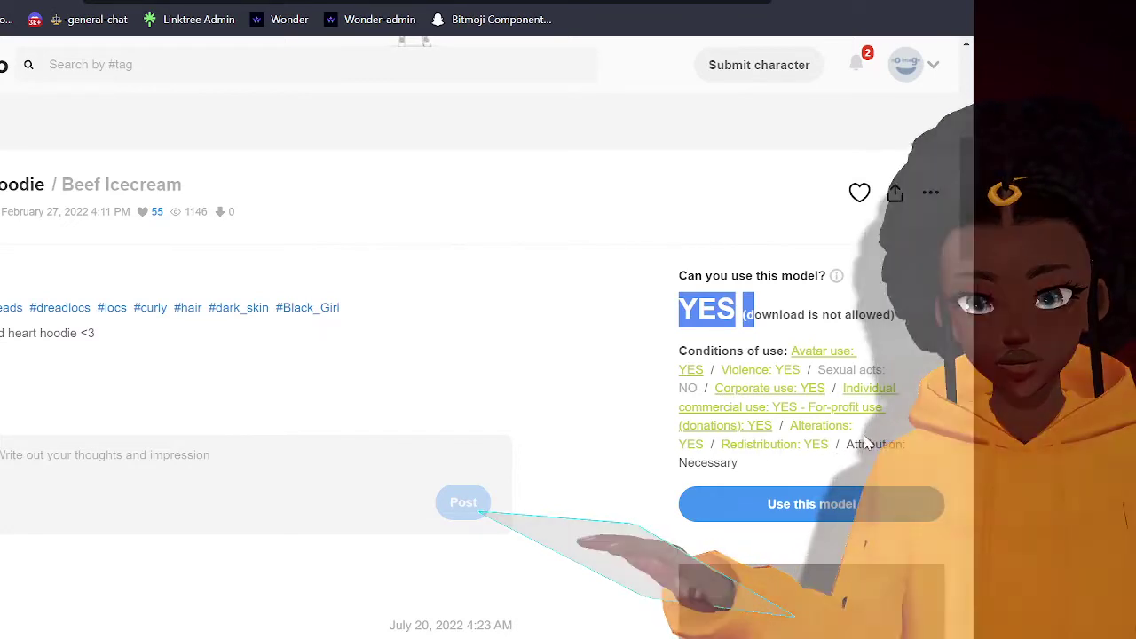
{"action": "left_click", "coordinate": [624, 312]}
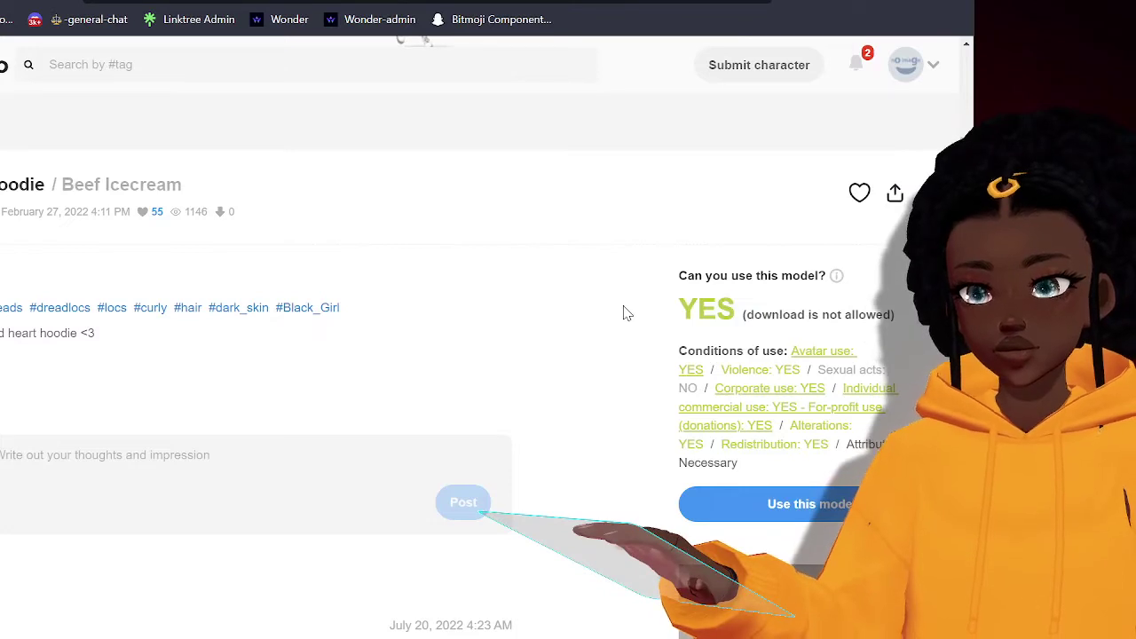
{"action": "left_click", "coordinate": [781, 513]}
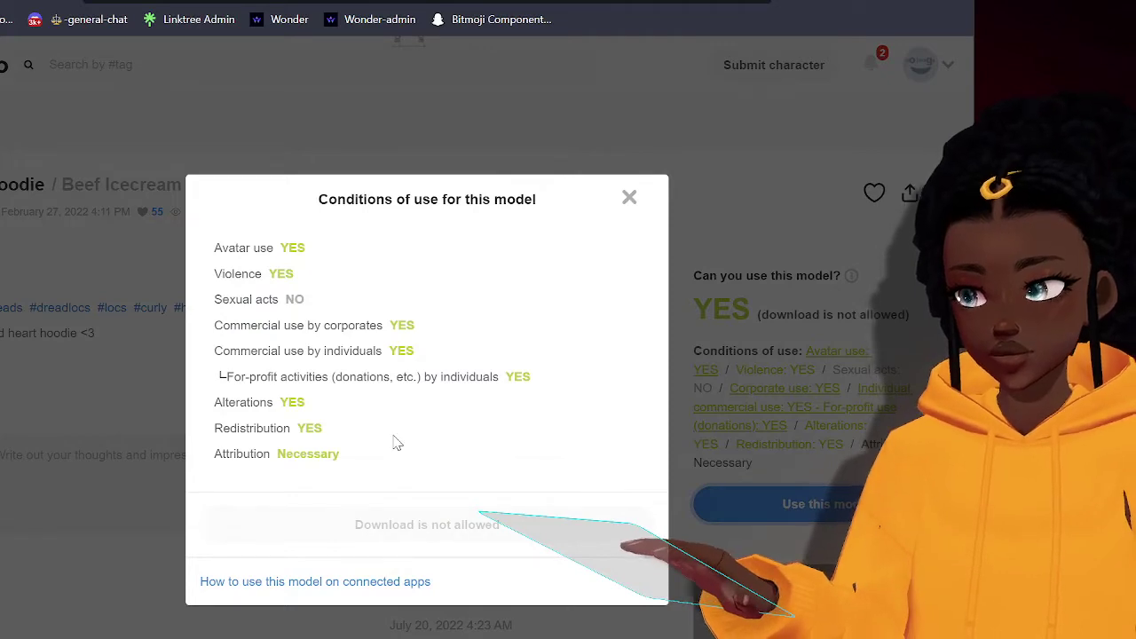
{"action": "left_click", "coordinate": [629, 199]}
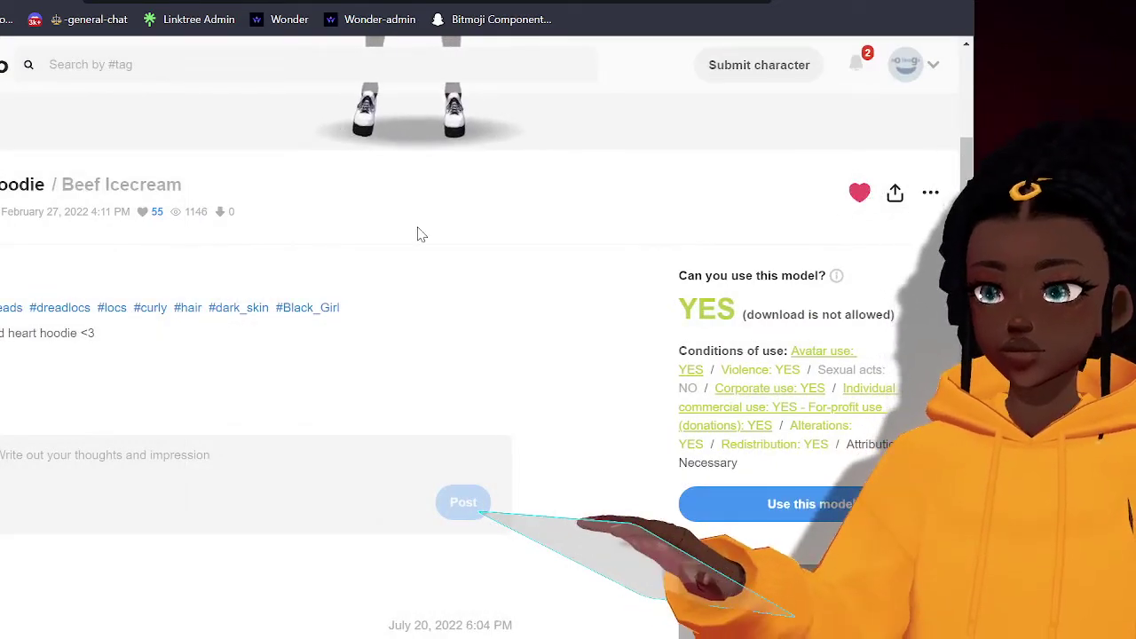
{"action": "scroll", "coordinate": [422, 234], "scroll_direction": "up", "scroll_amount": 10}
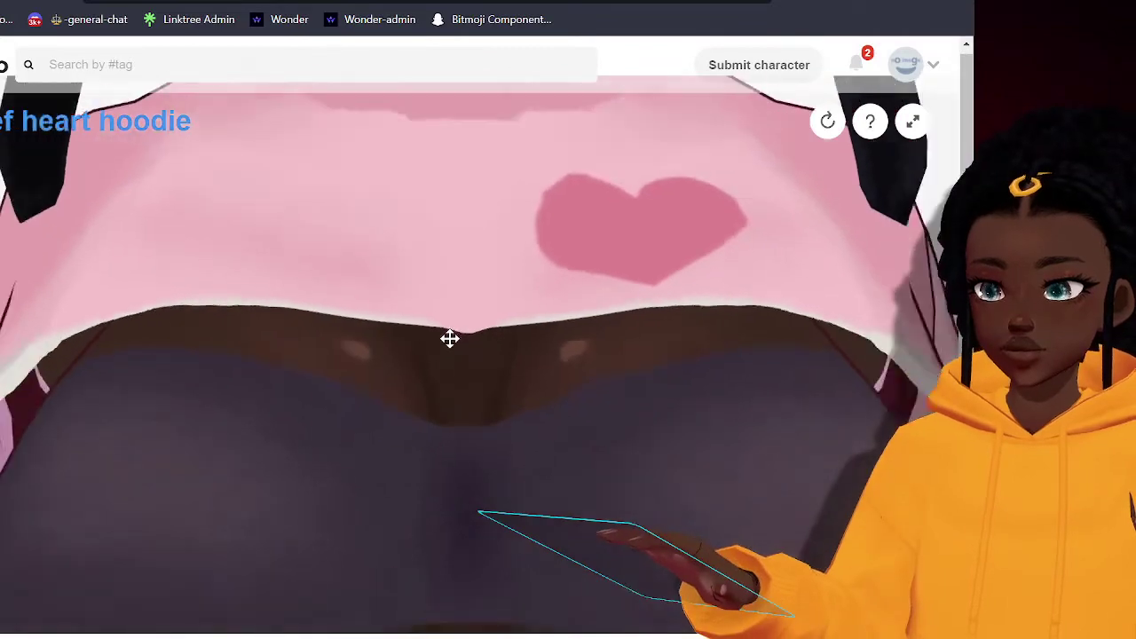
{"action": "scroll", "coordinate": [450, 337], "scroll_direction": "down", "scroll_amount": 5}
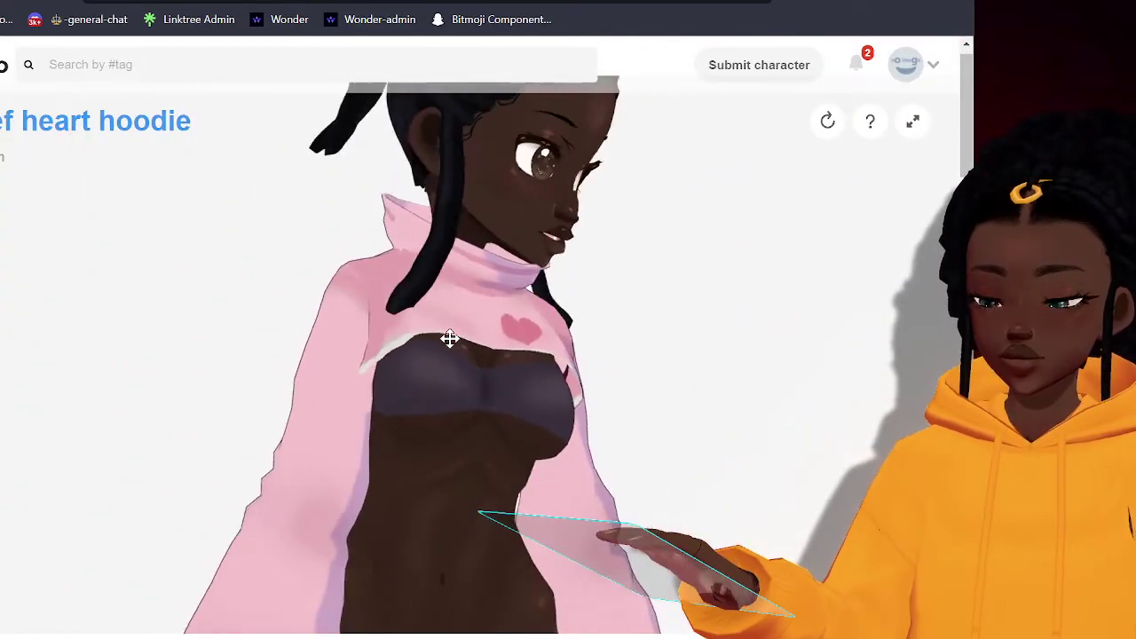
{"action": "scroll", "coordinate": [449, 338], "scroll_direction": "down", "scroll_amount": 5}
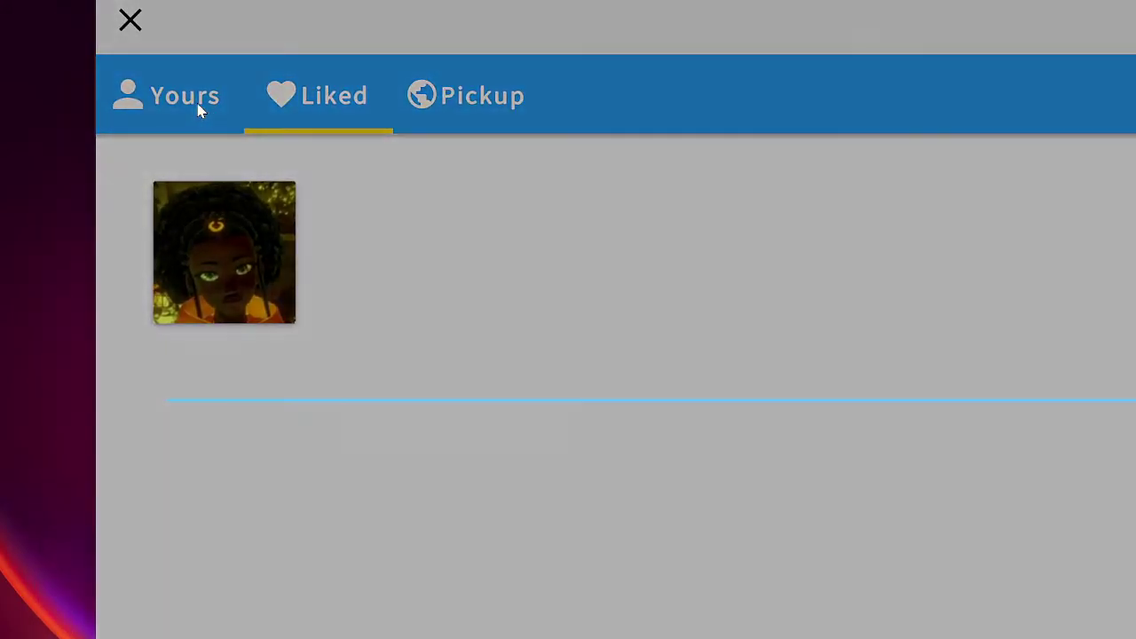
Browse the Yours, Pickup and Liked model tabs in the VRoid Hub loader.
{"action": "left_click", "coordinate": [278, 99]}
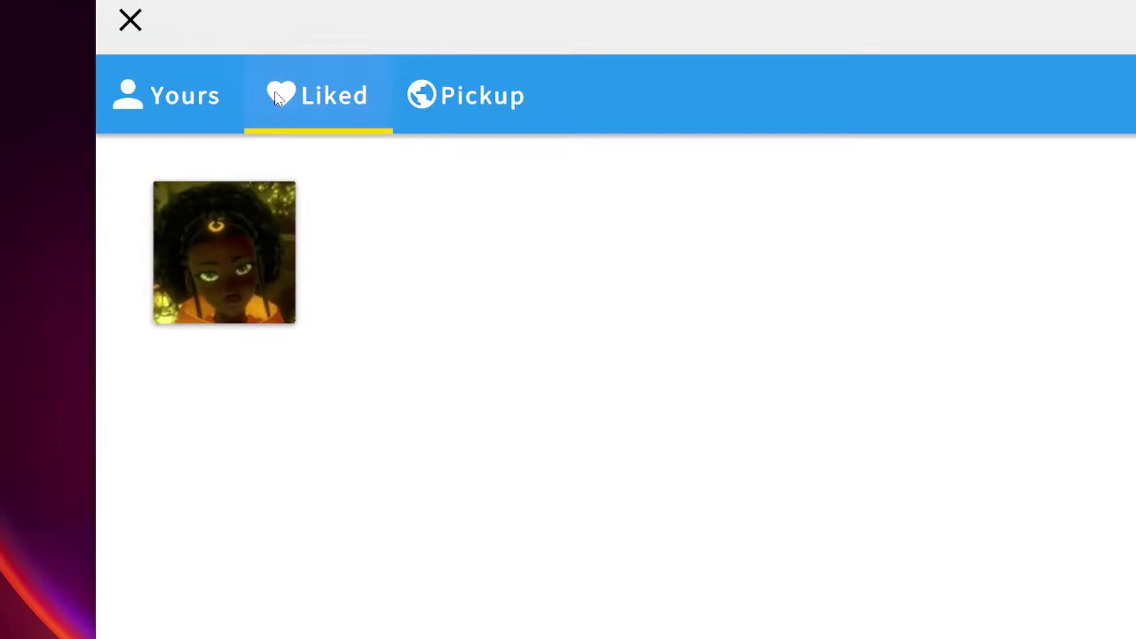
{"action": "left_click", "coordinate": [452, 95]}
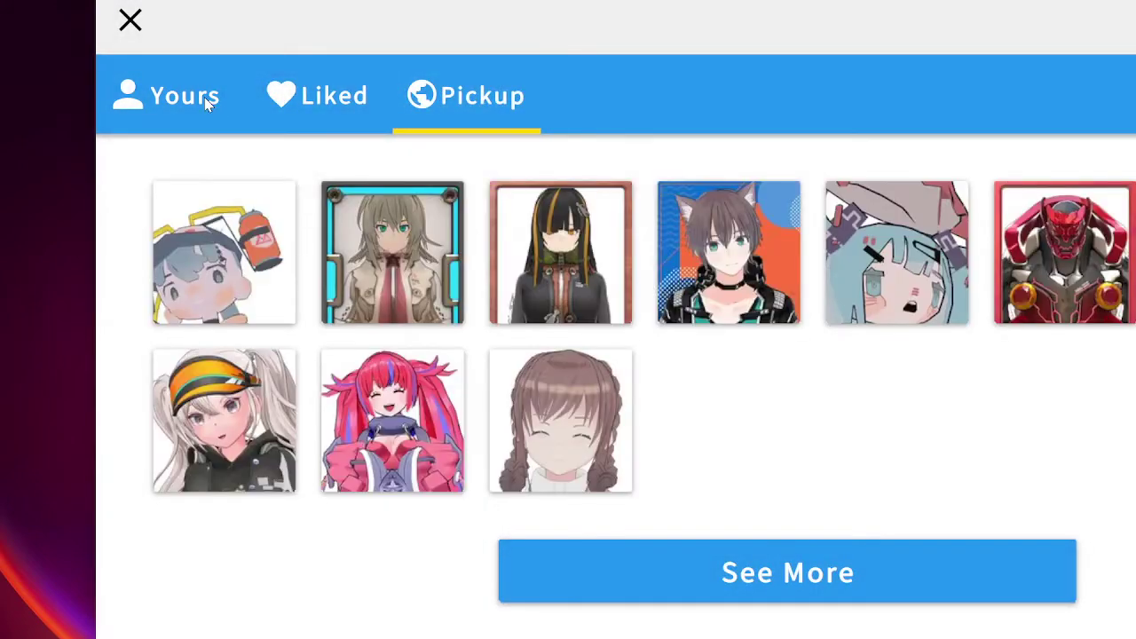
{"action": "left_click", "coordinate": [329, 112]}
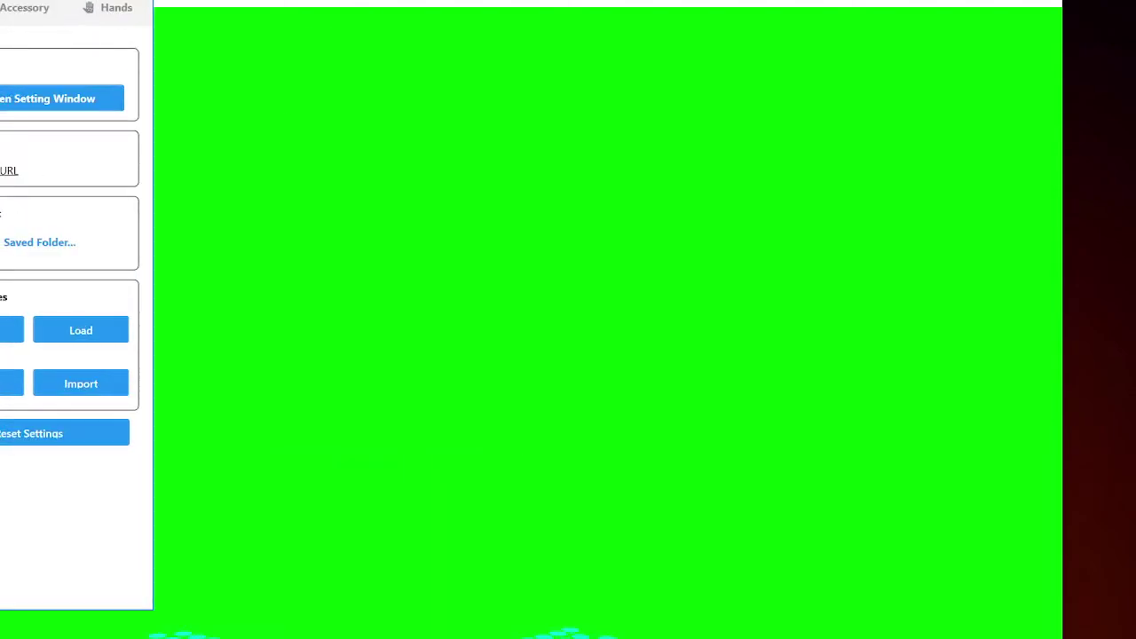
Bring the settings window into view and enable Transparent Window on the Streaming tab.
{"action": "left_click_drag", "start_coordinate": [1, 5], "coordinate": [197, 3]}
{"action": "left_click_drag", "start_coordinate": [115, 9], "coordinate": [433, 47]}
{"action": "left_click", "coordinate": [313, 78]}
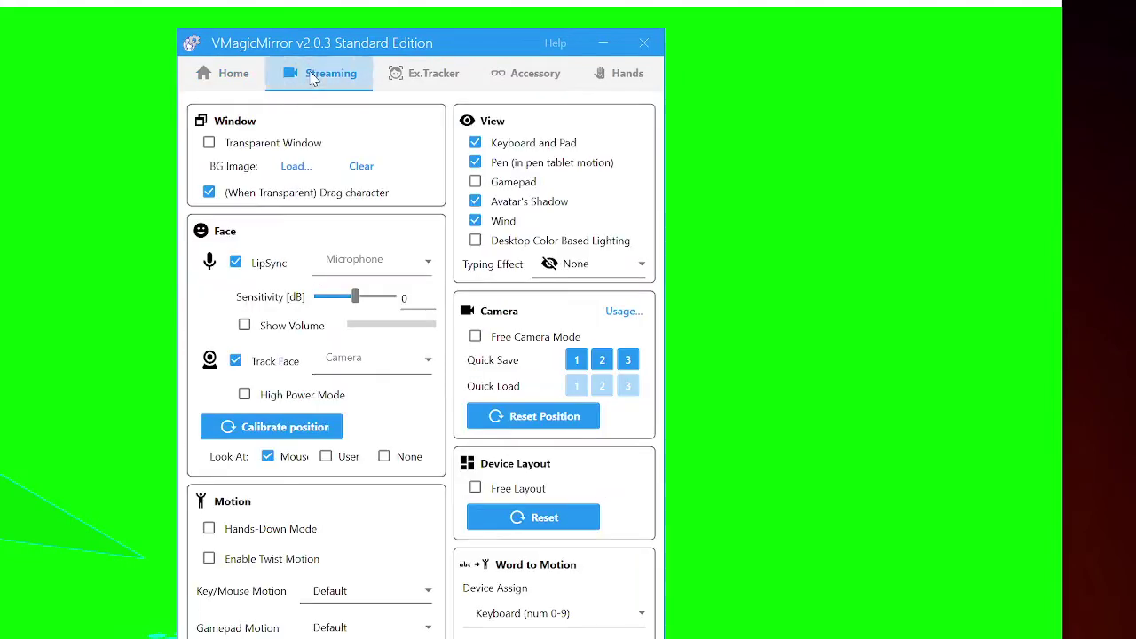
{"action": "left_click", "coordinate": [210, 143]}
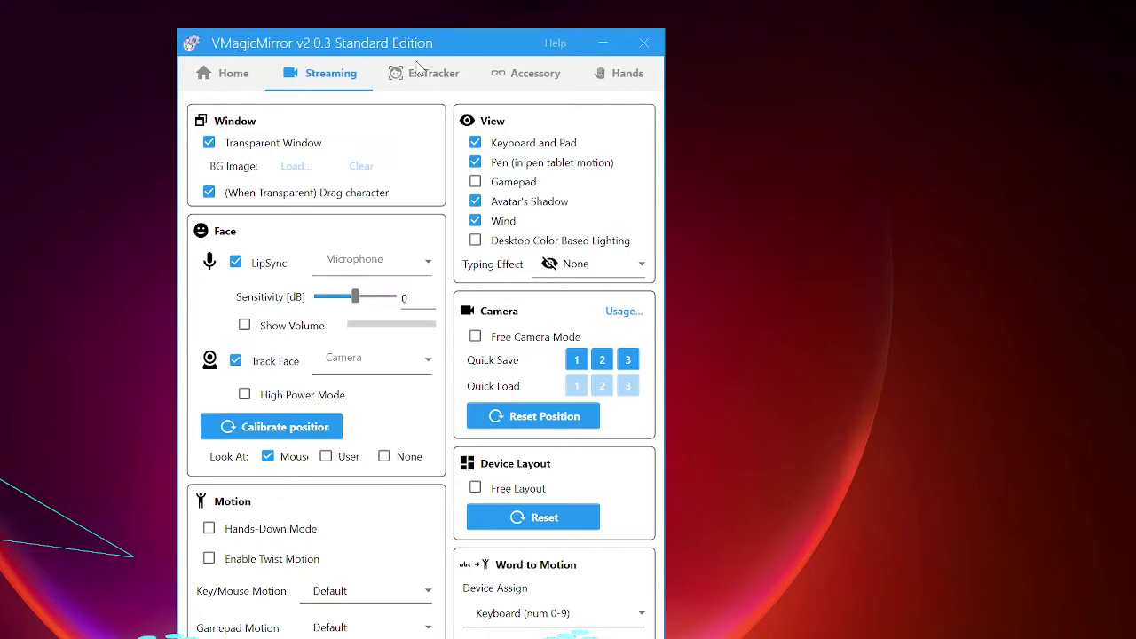
Look over the ExTracker, Accessory and Hands tabs, then return to Streaming.
{"action": "left_click", "coordinate": [419, 71]}
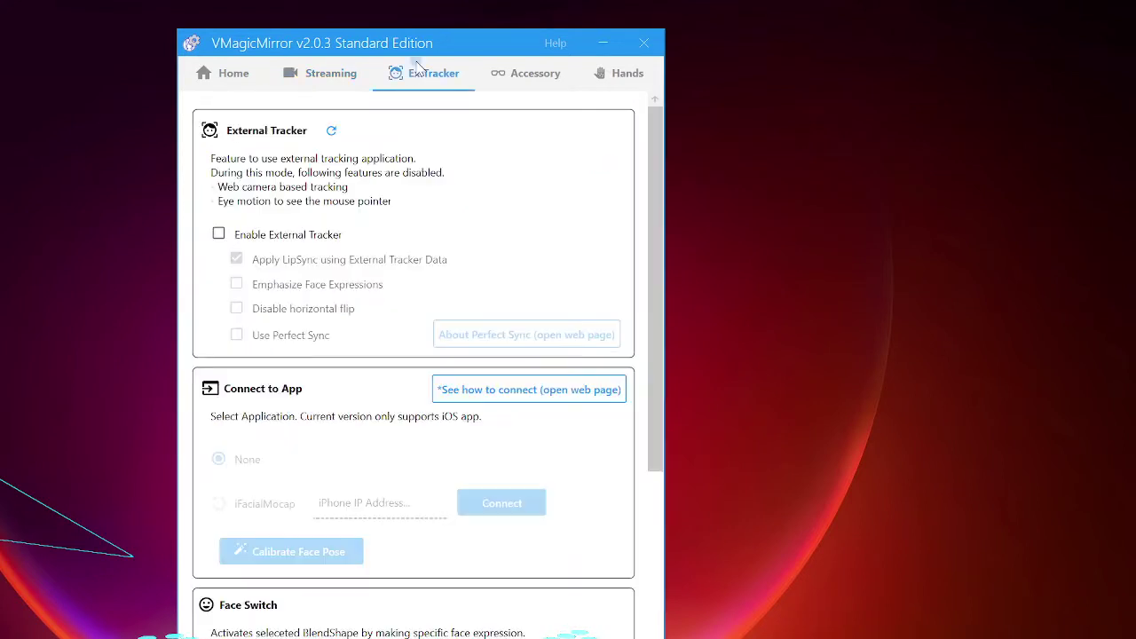
{"action": "left_click", "coordinate": [522, 76]}
{"action": "left_click", "coordinate": [627, 76]}
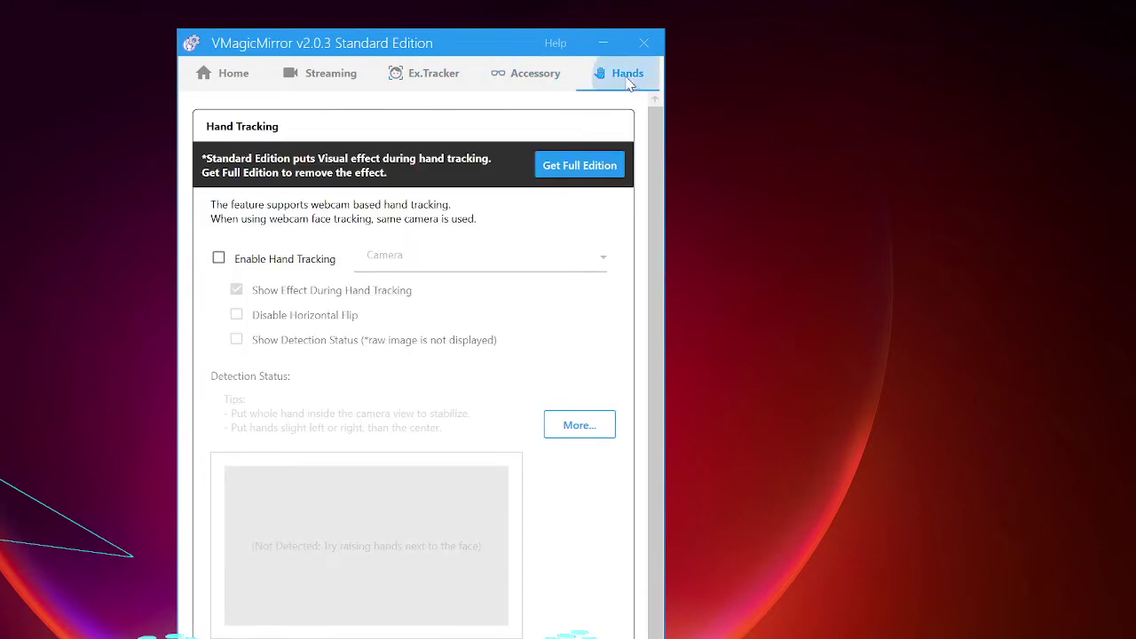
{"action": "left_click", "coordinate": [325, 79]}
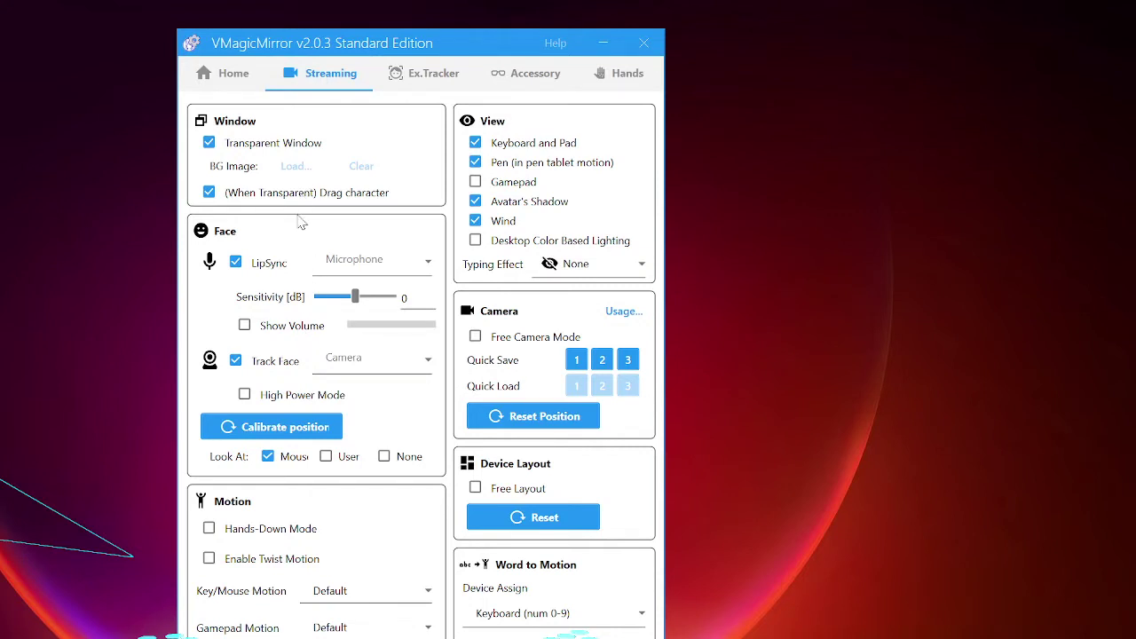
Load Makoa from VRoid Hub, agreeing to its conditions of use and downloading it.
{"action": "left_click", "coordinate": [227, 80]}
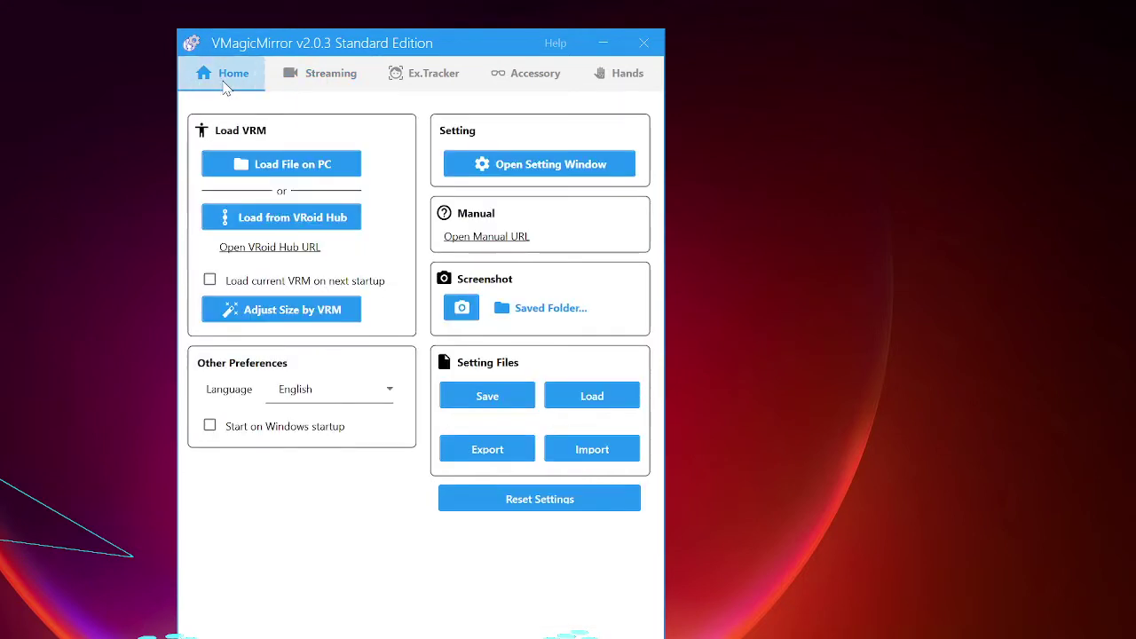
{"action": "left_click", "coordinate": [260, 222]}
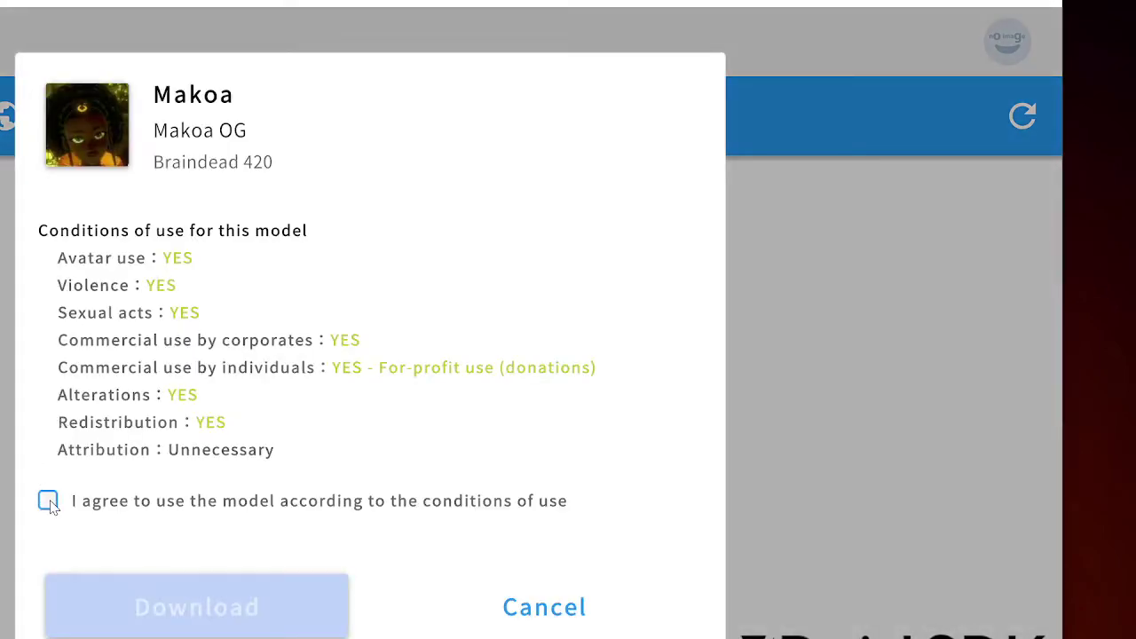
{"action": "left_click", "coordinate": [48, 503]}
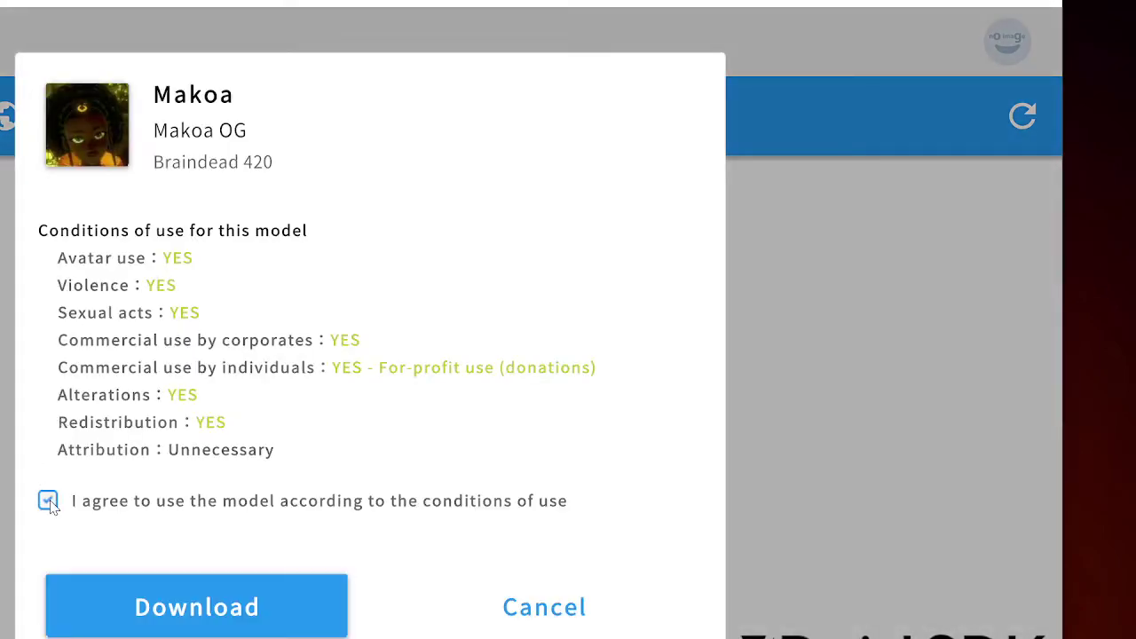
{"action": "left_click", "coordinate": [182, 621]}
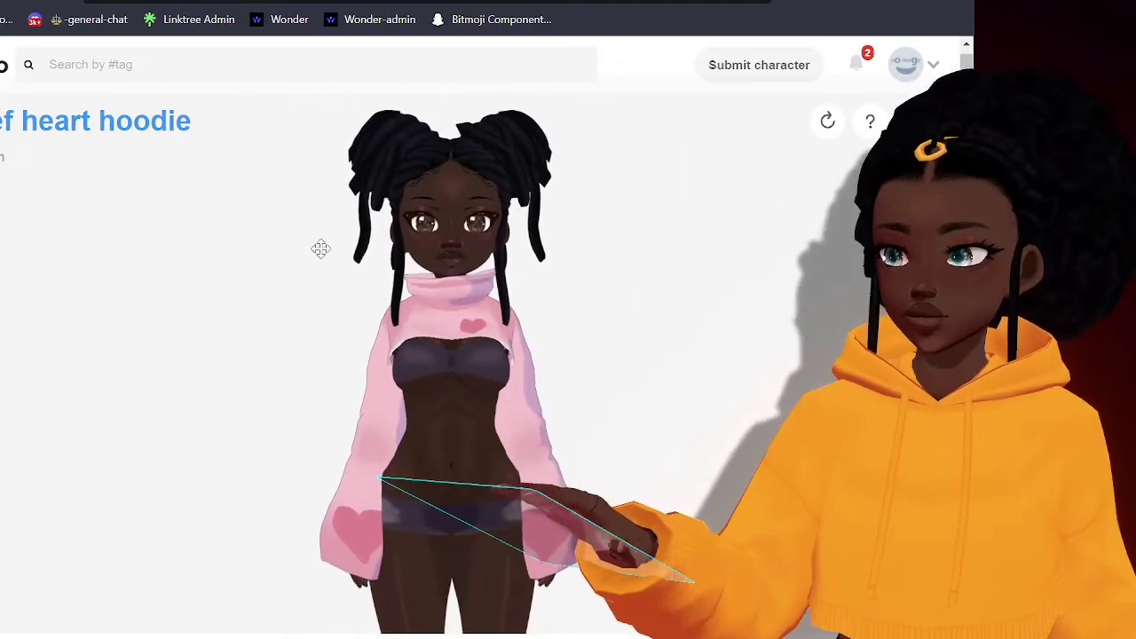
Search VRoid Hub by the AfricanAmerican tag from the suggestions.
{"action": "scroll", "coordinate": [320, 248], "scroll_direction": "down", "scroll_amount": 5}
{"action": "scroll", "coordinate": [355, 355], "scroll_direction": "down", "scroll_amount": 5}
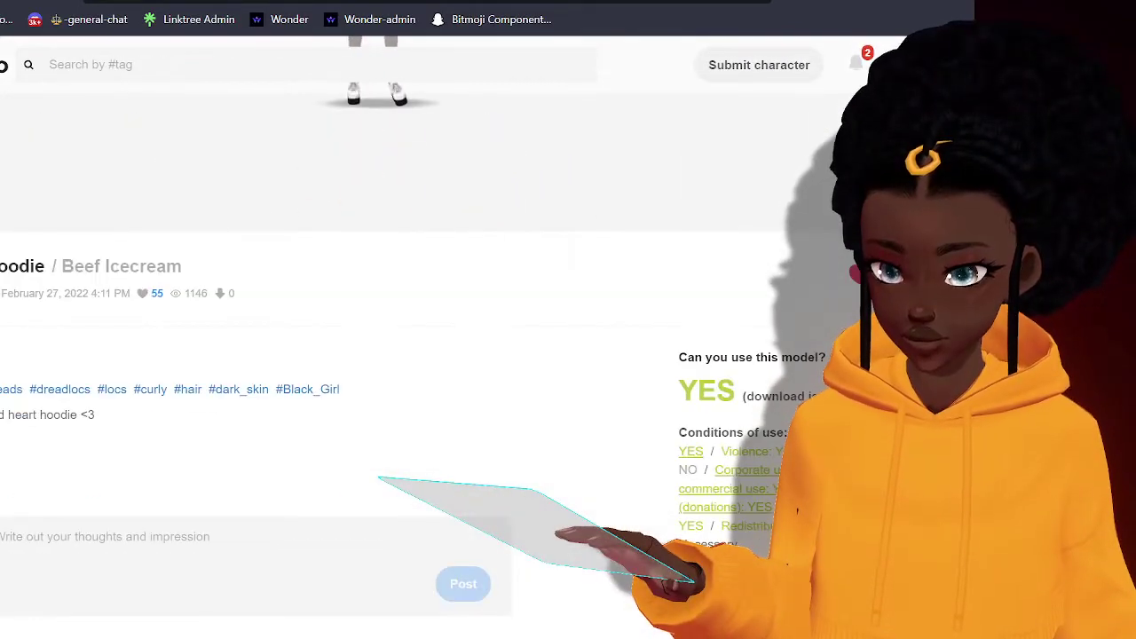
{"action": "scroll", "coordinate": [355, 355], "scroll_direction": "down", "scroll_amount": 5}
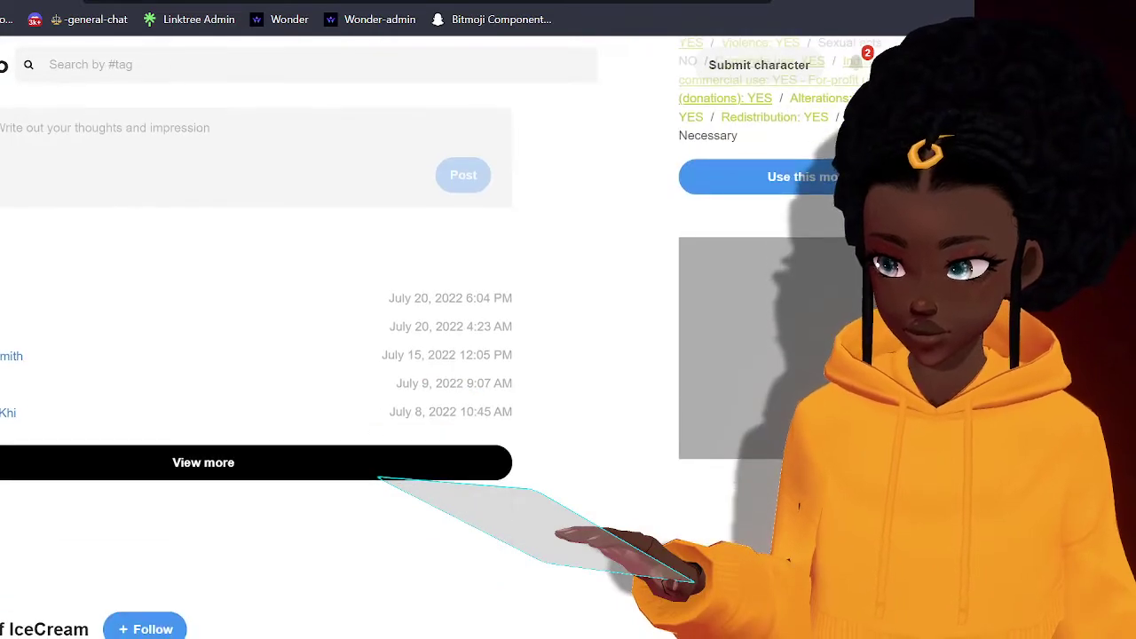
{"action": "scroll", "coordinate": [355, 355], "scroll_direction": "up", "scroll_amount": 7}
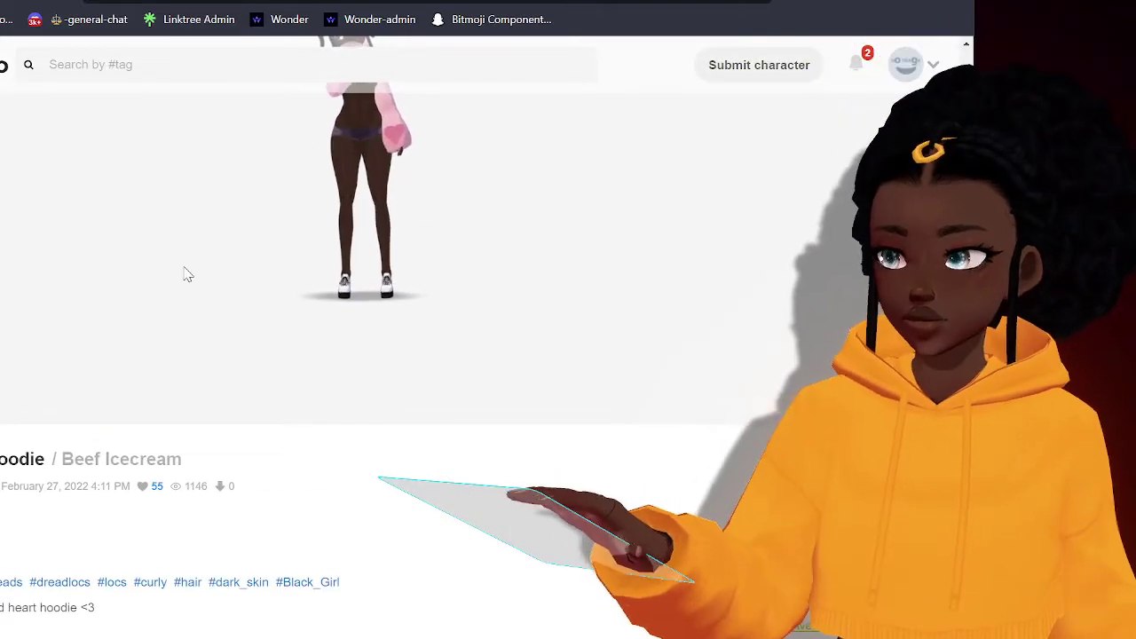
{"action": "scroll", "coordinate": [195, 266], "scroll_direction": "up", "scroll_amount": 3}
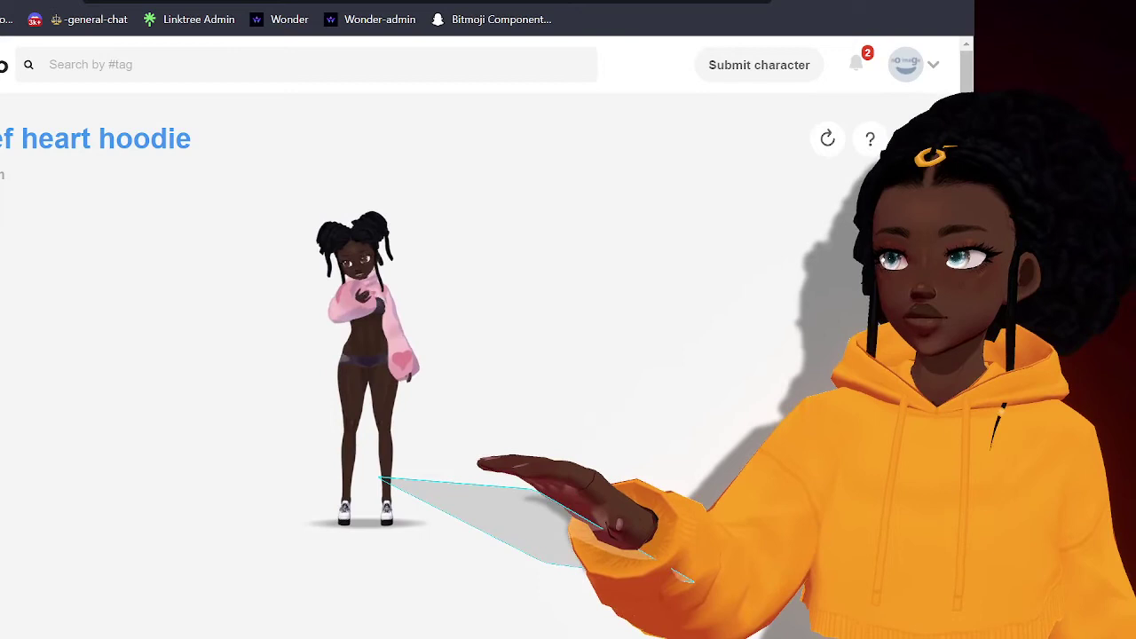
{"action": "left_click", "coordinate": [163, 64]}
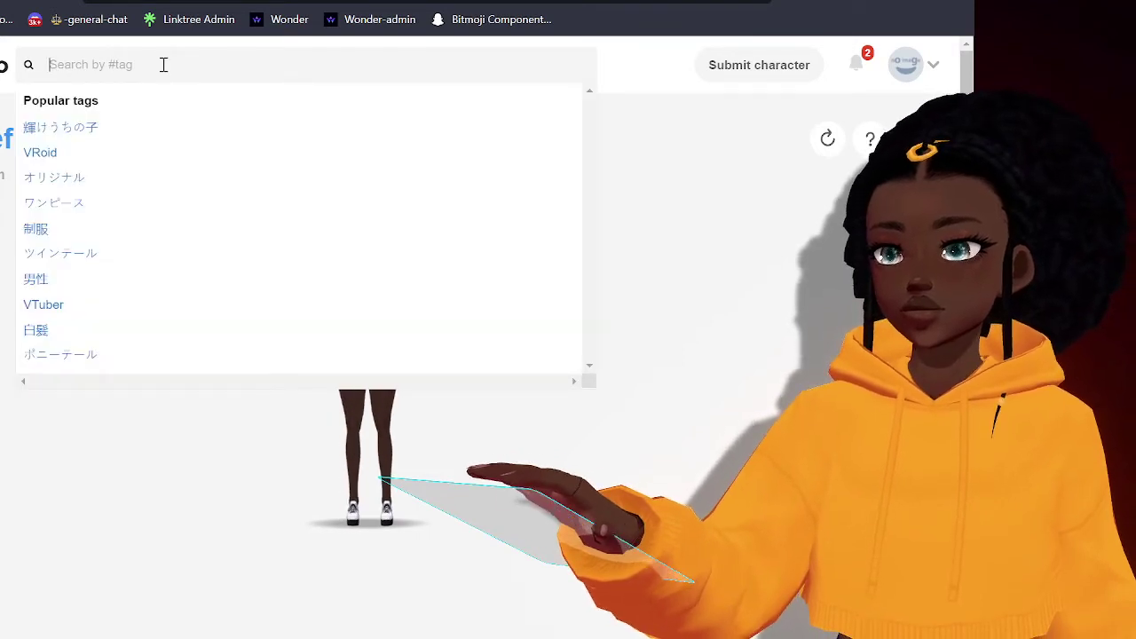
{"action": "type", "text": "afirca"}
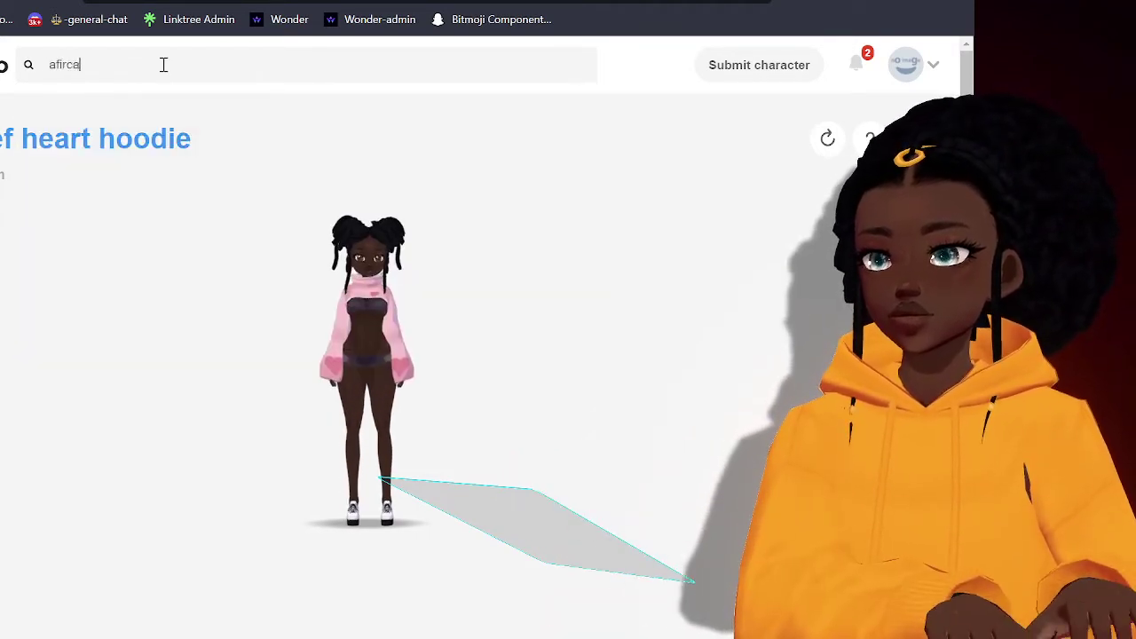
{"action": "key", "text": "BackSpace"}
{"action": "key", "text": "BackSpace"}
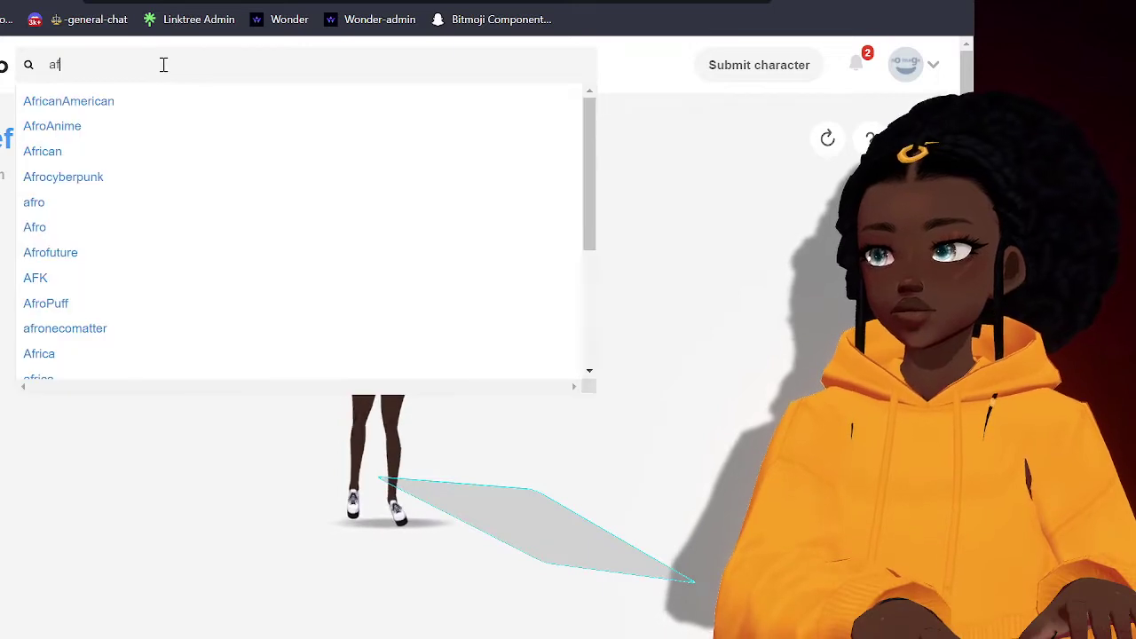
{"action": "left_click", "coordinate": [95, 103]}
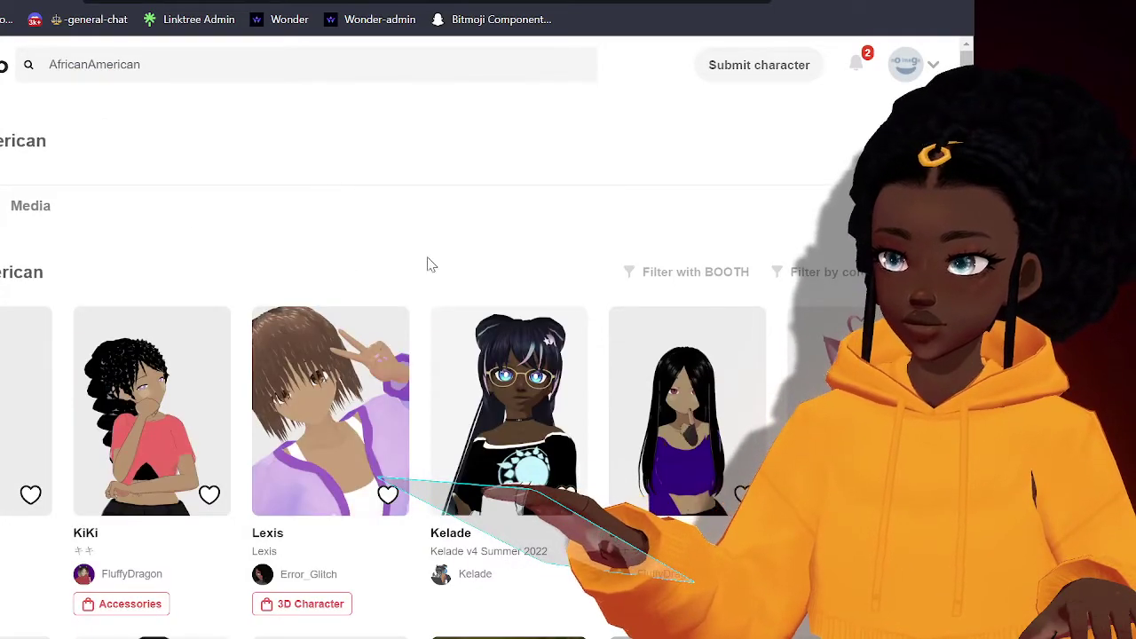
Scroll the AfricanAmerican results and preview the AA ANIMEWEEKLYTV character.
{"action": "scroll", "coordinate": [427, 264], "scroll_direction": "down", "scroll_amount": 3}
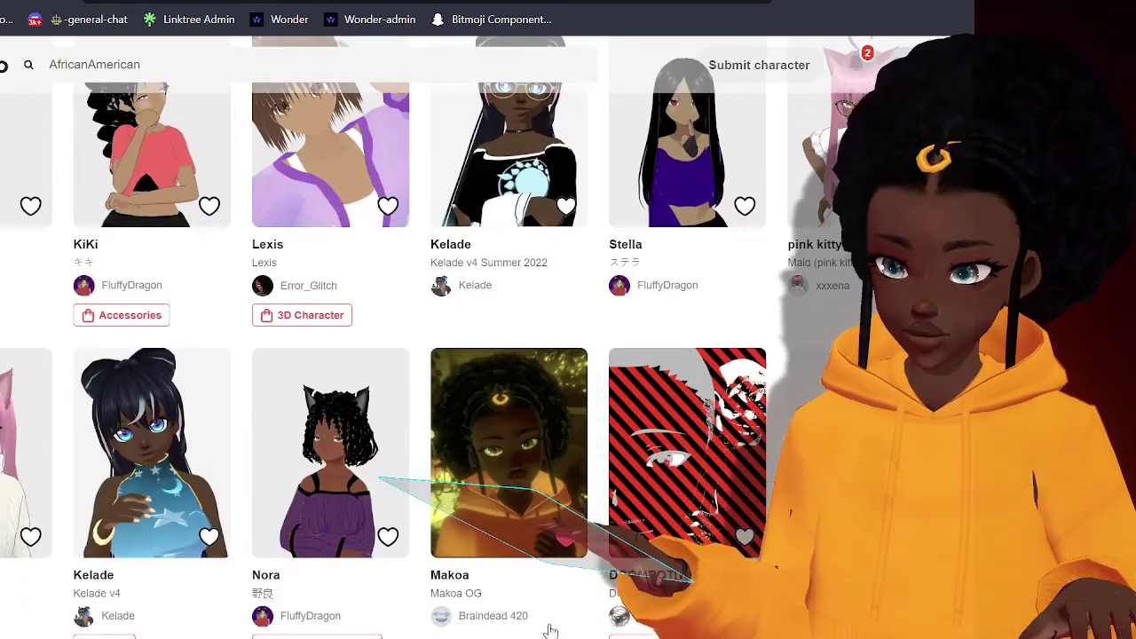
{"action": "scroll", "coordinate": [484, 270], "scroll_direction": "down", "scroll_amount": 5}
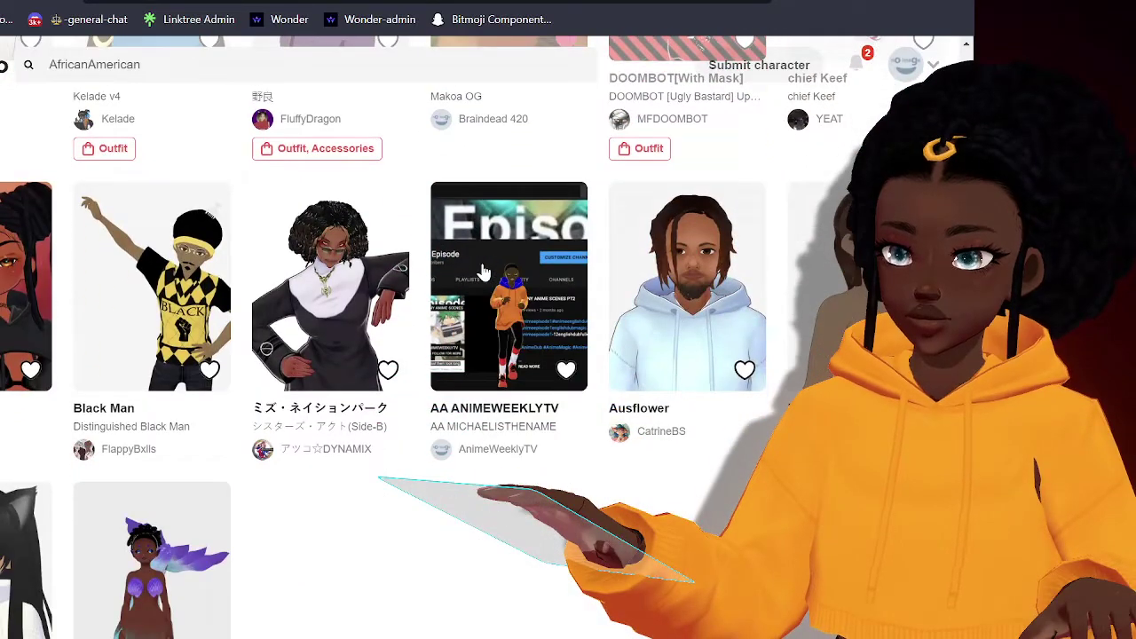
{"action": "scroll", "coordinate": [484, 271], "scroll_direction": "down", "scroll_amount": 1}
{"action": "left_click", "coordinate": [484, 270]}
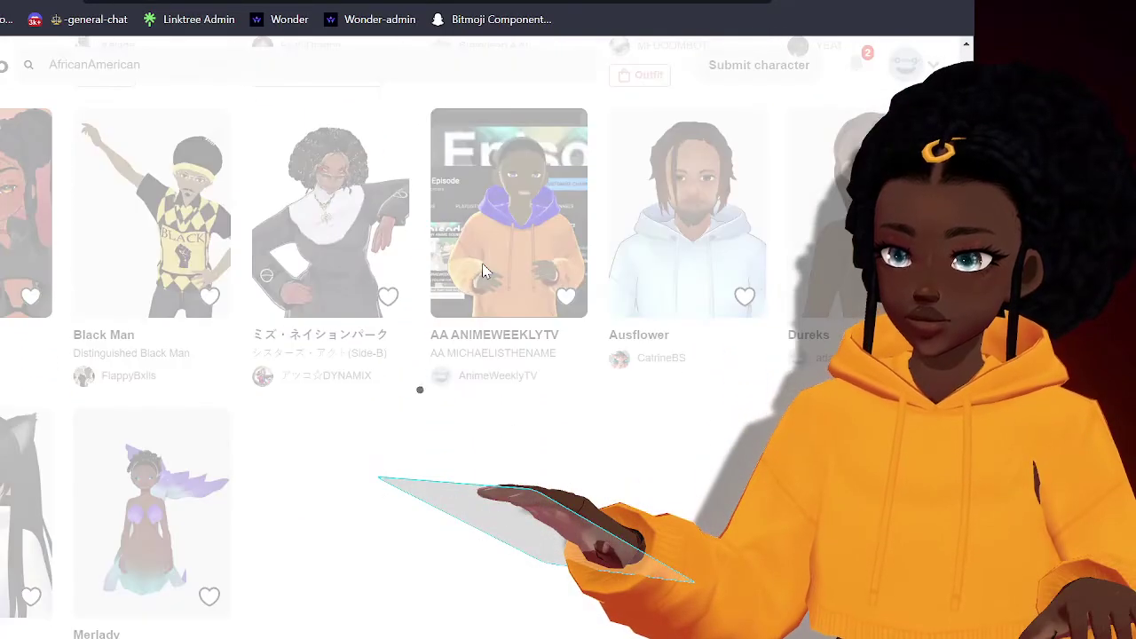
{"action": "scroll", "coordinate": [483, 271], "scroll_direction": "up", "scroll_amount": 4}
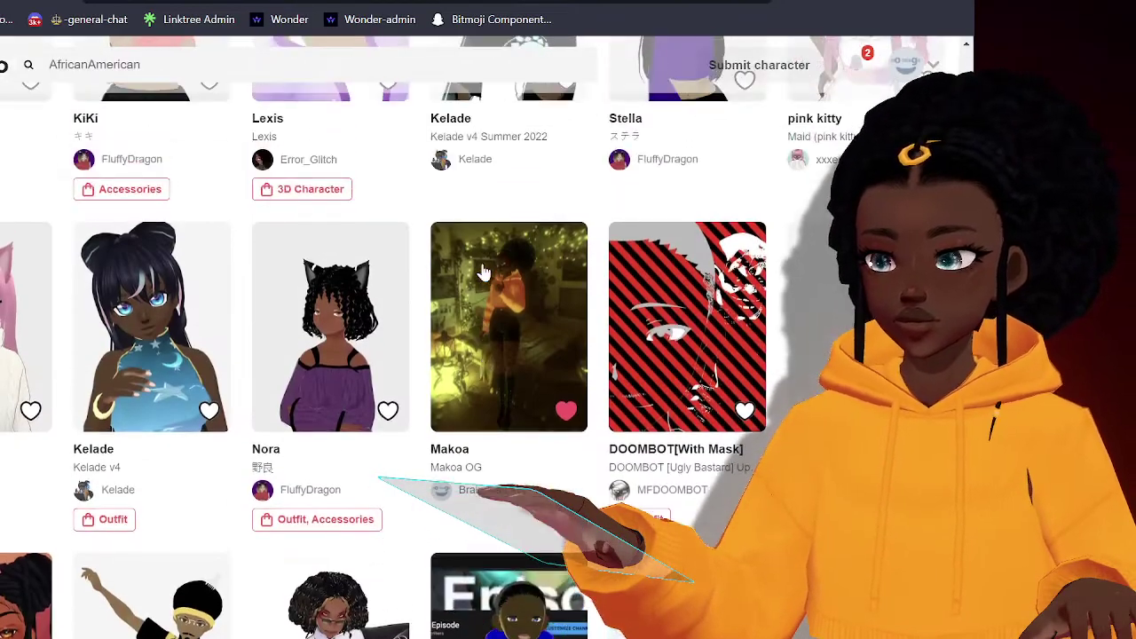
{"action": "scroll", "coordinate": [483, 270], "scroll_direction": "up", "scroll_amount": 2}
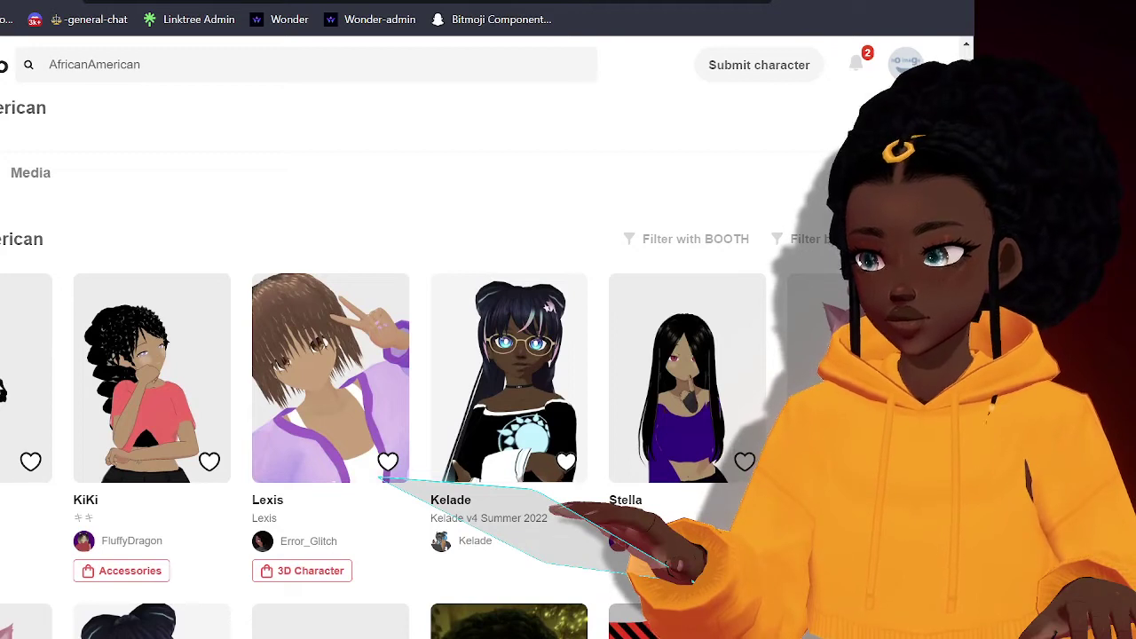
Open the 'my OC Mia' model page and read its description, marked NO for model use.
{"action": "left_click", "coordinate": [89, 347]}
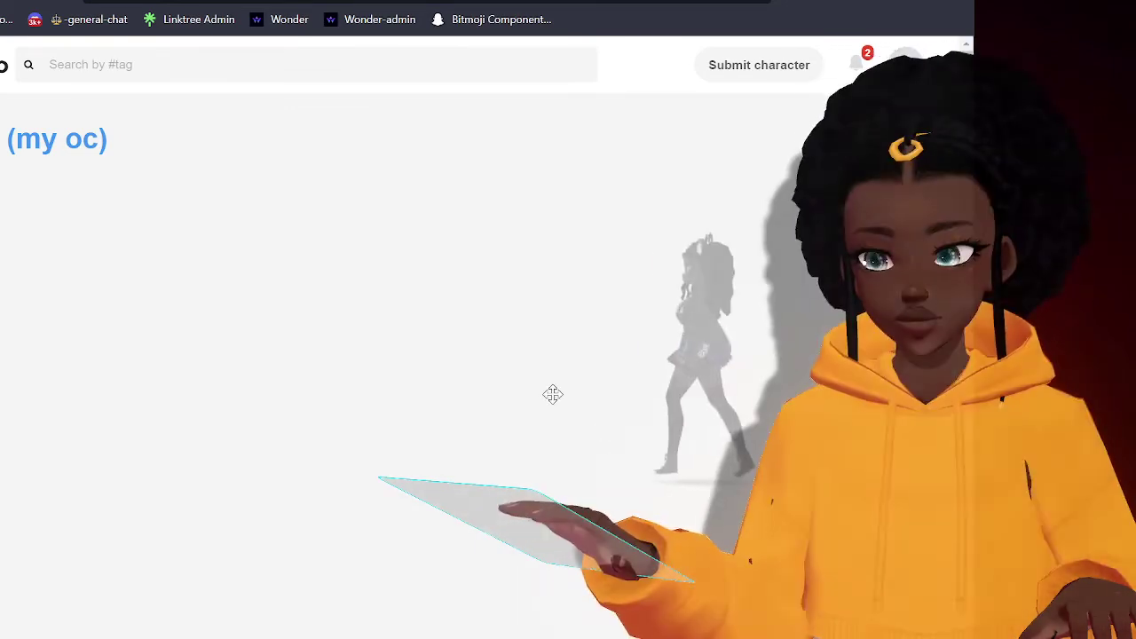
{"action": "scroll", "coordinate": [405, 627], "scroll_direction": "down", "scroll_amount": 1}
{"action": "scroll", "coordinate": [406, 632], "scroll_direction": "down", "scroll_amount": 8}
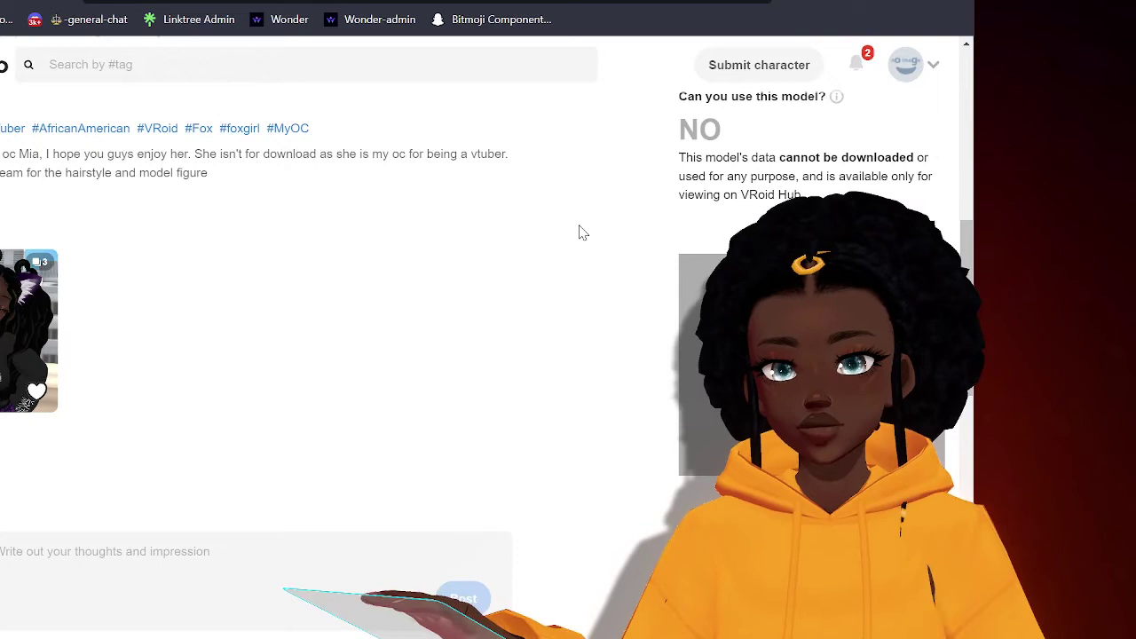
{"action": "scroll", "coordinate": [577, 231], "scroll_direction": "up", "scroll_amount": 5}
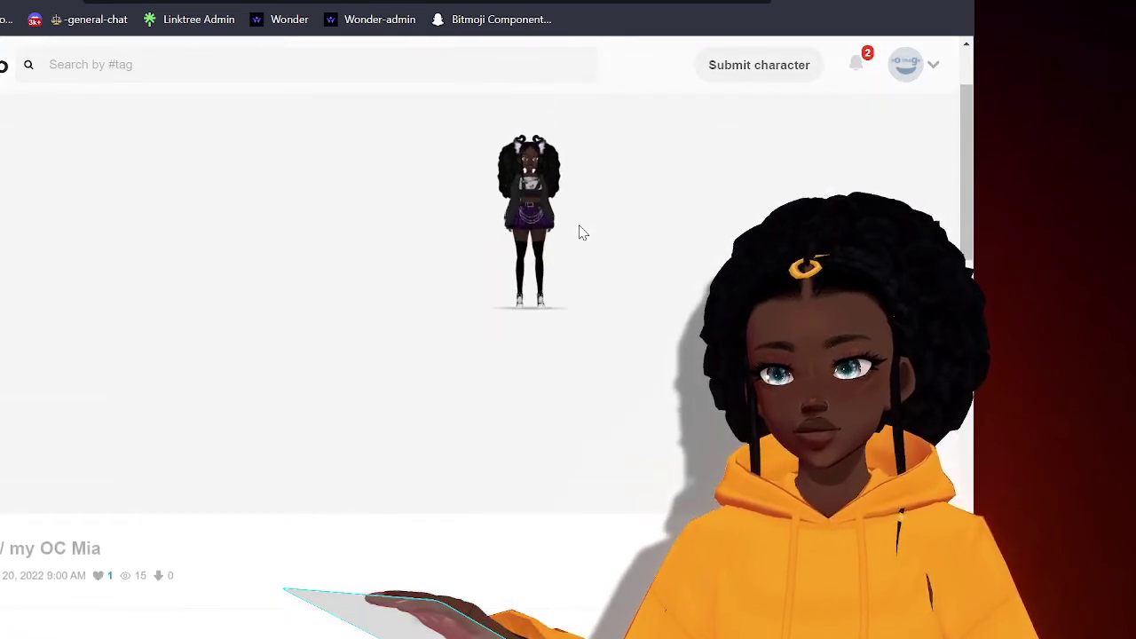
{"action": "scroll", "coordinate": [552, 153], "scroll_direction": "up", "scroll_amount": 3}
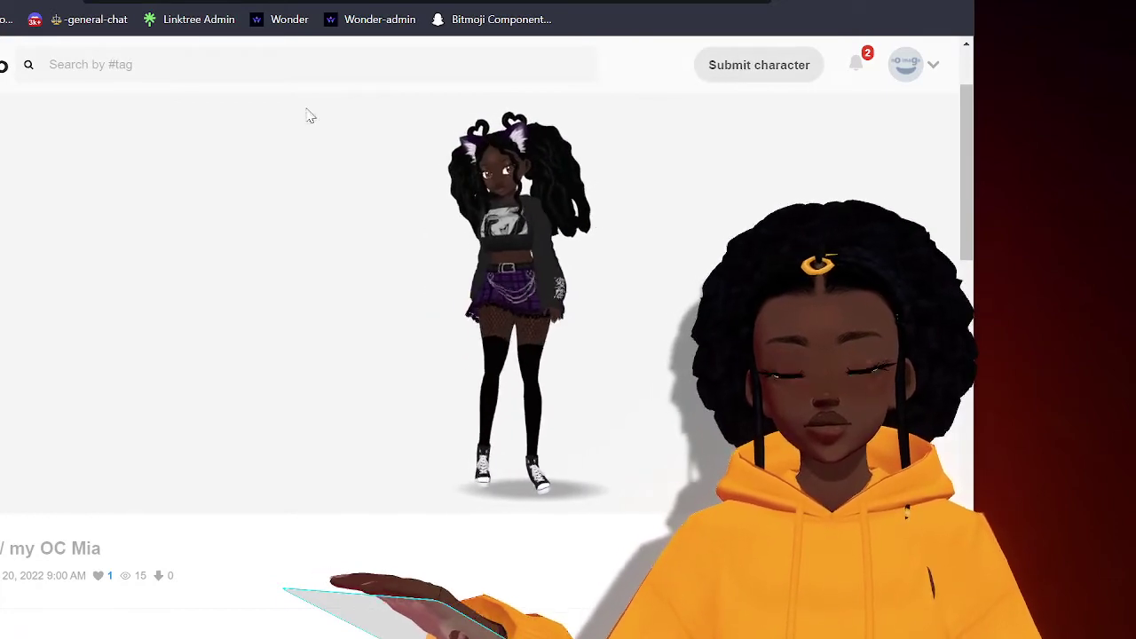
{"action": "scroll", "coordinate": [337, 543], "scroll_direction": "down", "scroll_amount": 4}
{"action": "scroll", "coordinate": [337, 543], "scroll_direction": "down", "scroll_amount": 1}
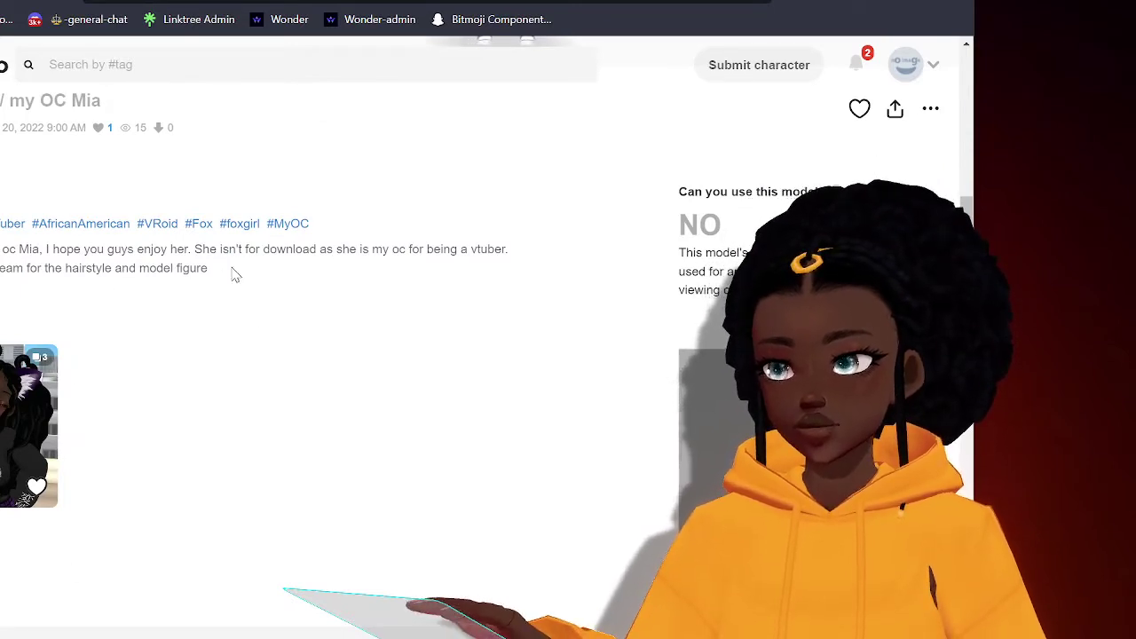
{"action": "left_click_drag", "start_coordinate": [234, 275], "coordinate": [1, 250]}
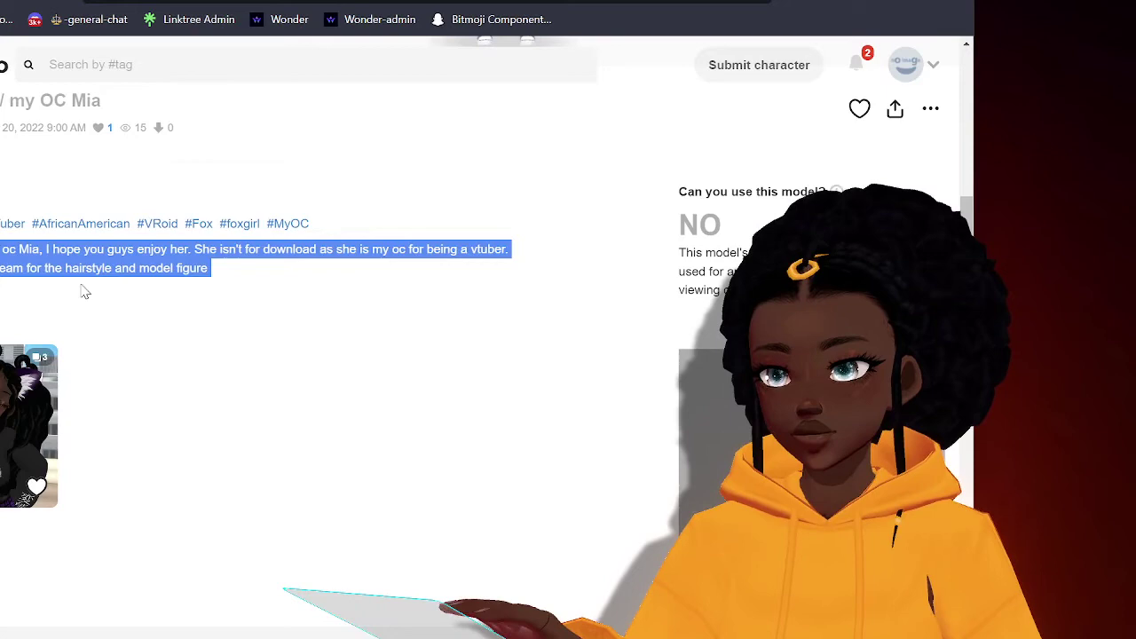
Return to the AfricanAmerican results and open the Makoa character's model page.
{"action": "scroll", "coordinate": [233, 311], "scroll_direction": "up", "scroll_amount": 5}
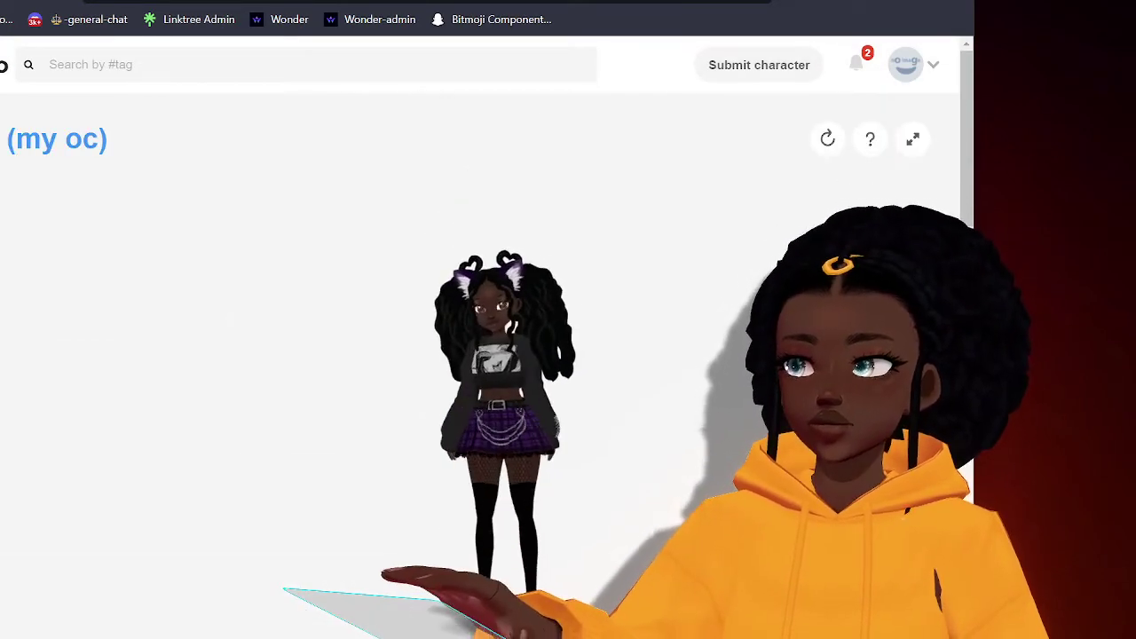
{"action": "key", "text": "alt+Left"}
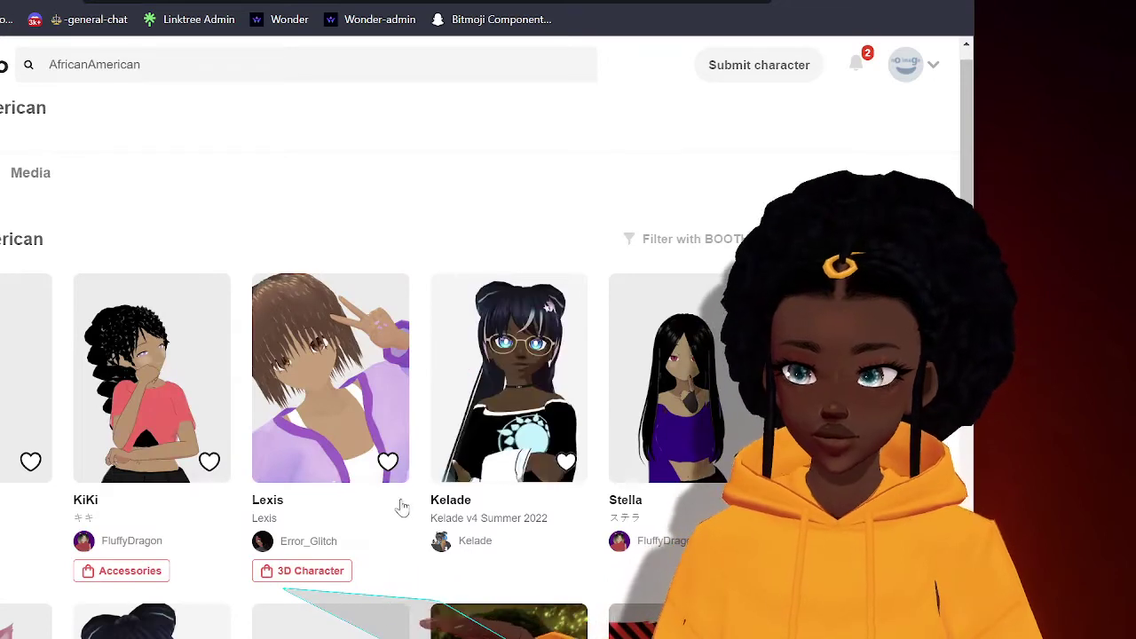
{"action": "scroll", "coordinate": [447, 266], "scroll_direction": "down", "scroll_amount": 2}
{"action": "scroll", "coordinate": [450, 271], "scroll_direction": "down", "scroll_amount": 2}
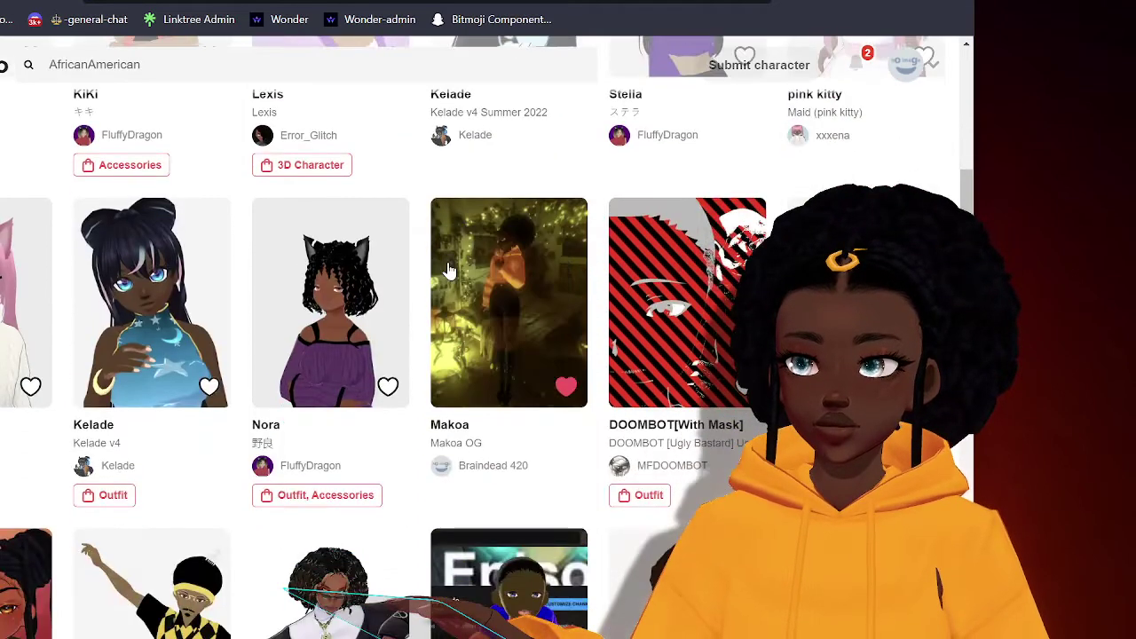
{"action": "left_click", "coordinate": [512, 280]}
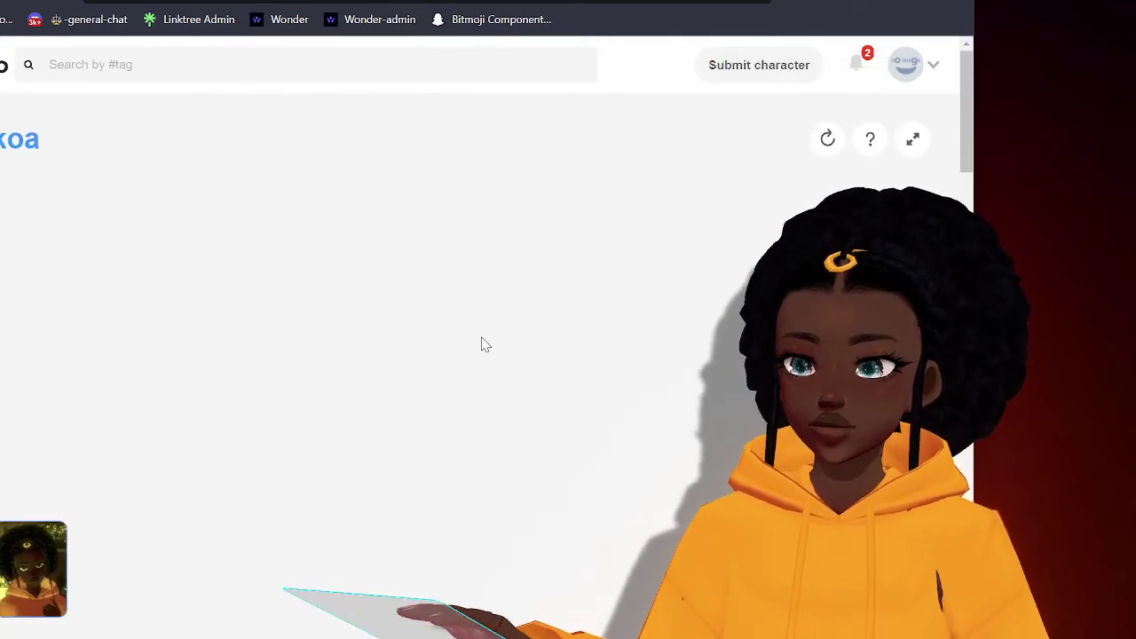
Scroll to Makoa's Conditions of use, showing YES for model use.
{"action": "scroll", "coordinate": [506, 311], "scroll_direction": "down", "scroll_amount": 5}
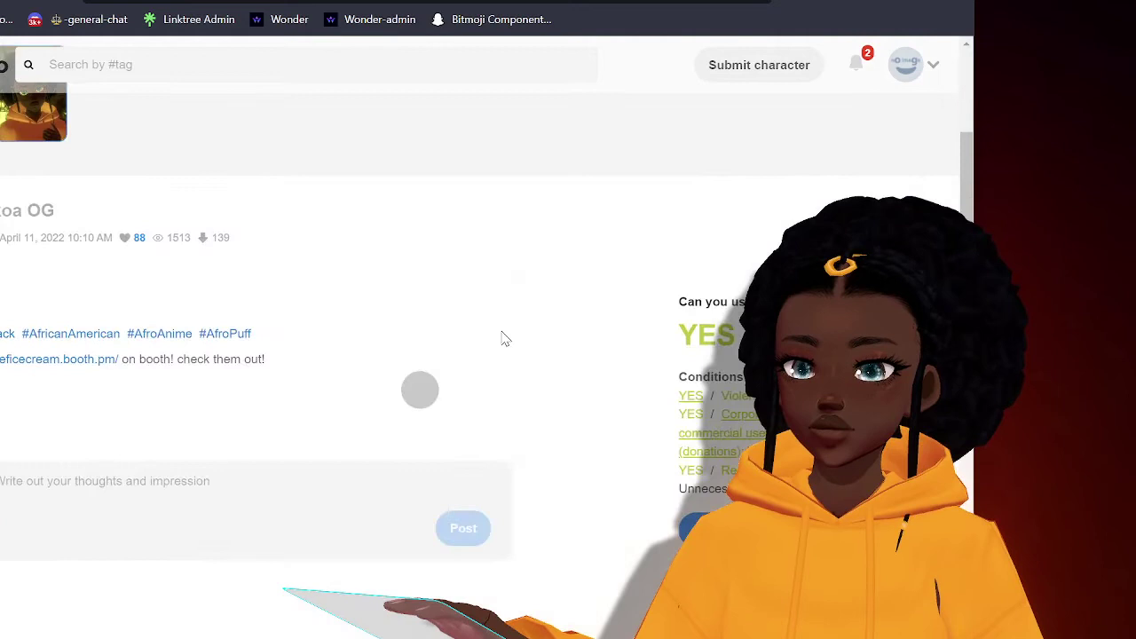
{"action": "scroll", "coordinate": [412, 334], "scroll_direction": "down", "scroll_amount": 3}
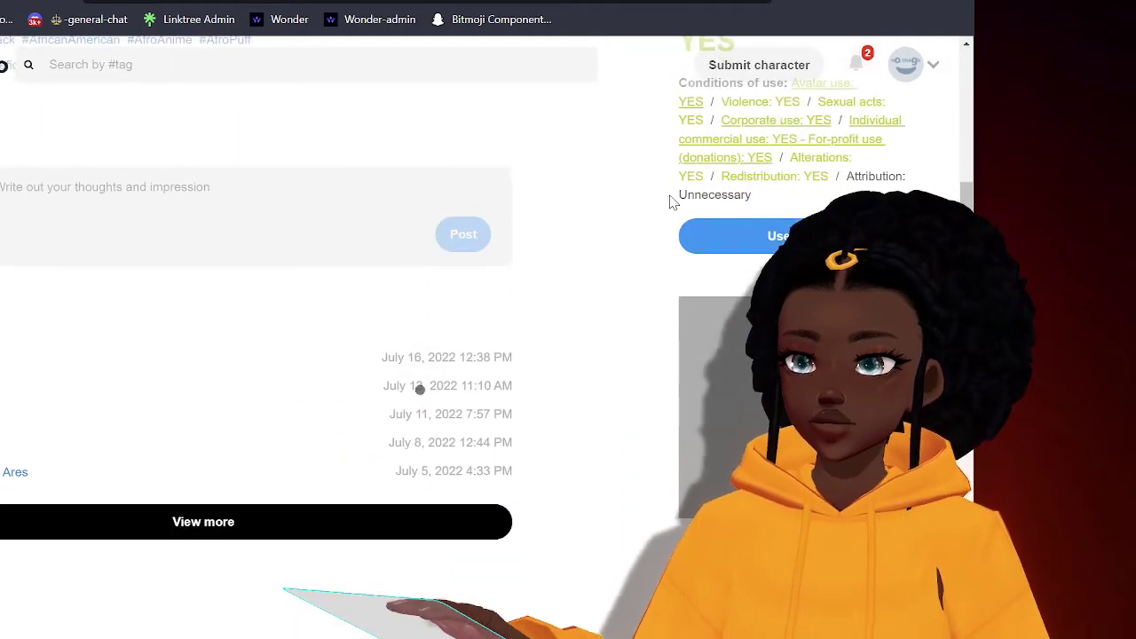
{"action": "scroll", "coordinate": [699, 119], "scroll_direction": "up", "scroll_amount": 1}
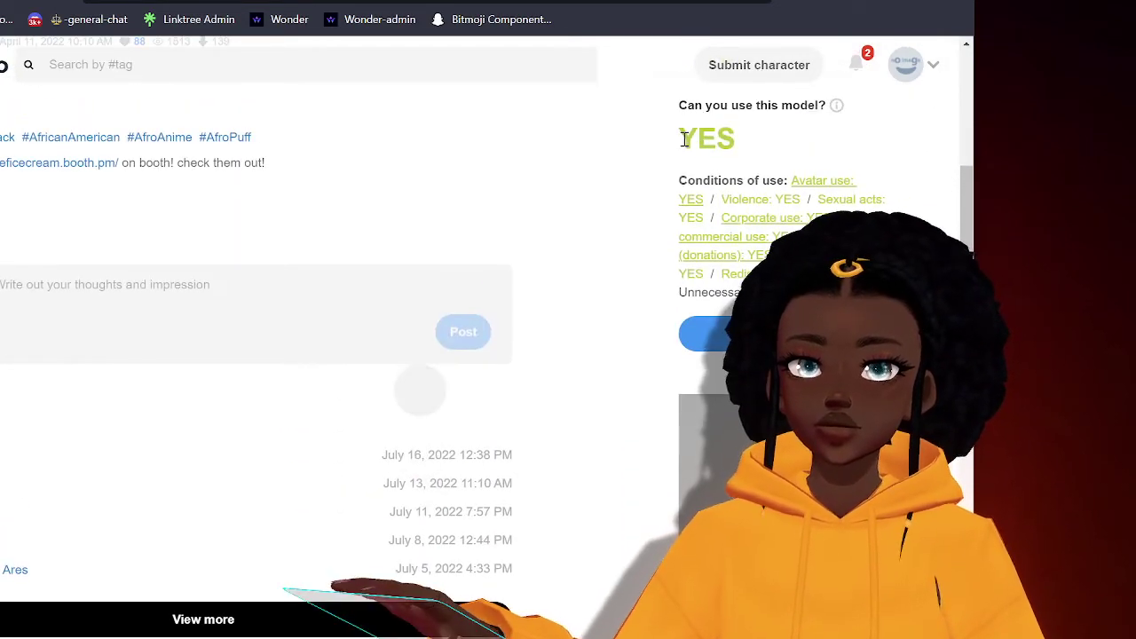
{"action": "scroll", "coordinate": [733, 147], "scroll_direction": "down", "scroll_amount": 2}
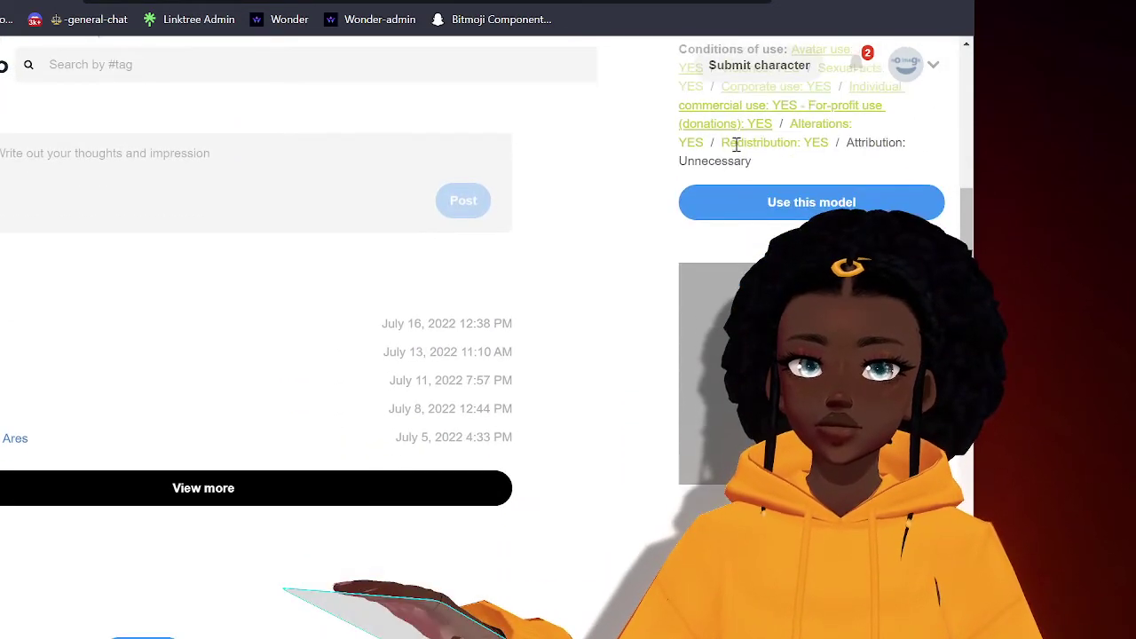
Agree to Makoa's conditions of use and save its VRM file to the computer.
{"action": "left_click", "coordinate": [733, 207]}
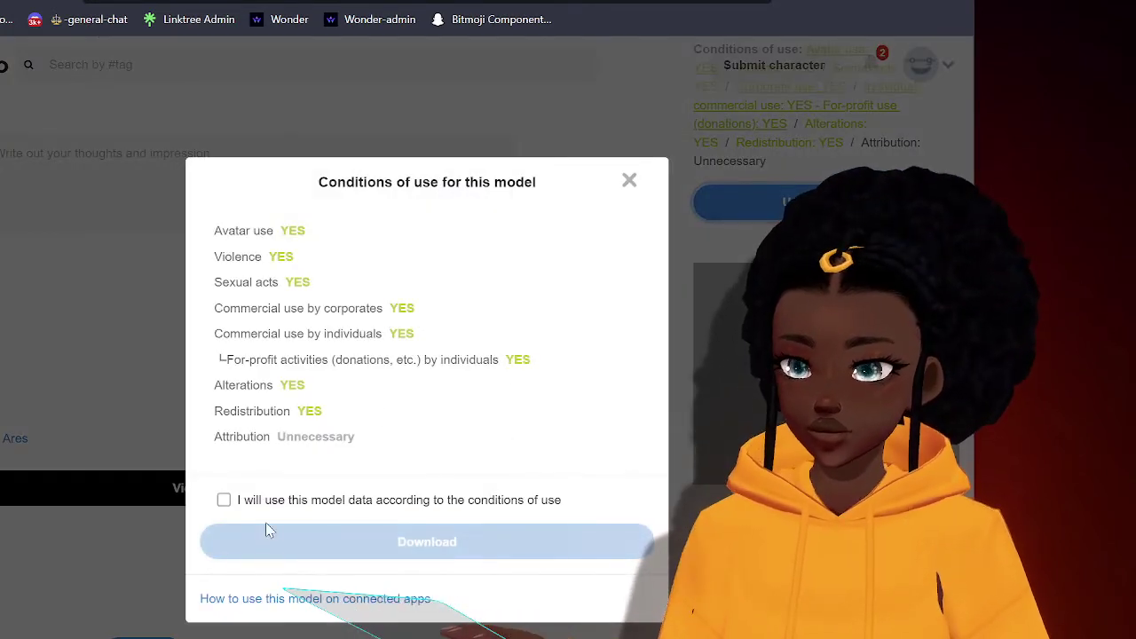
{"action": "left_click", "coordinate": [224, 502]}
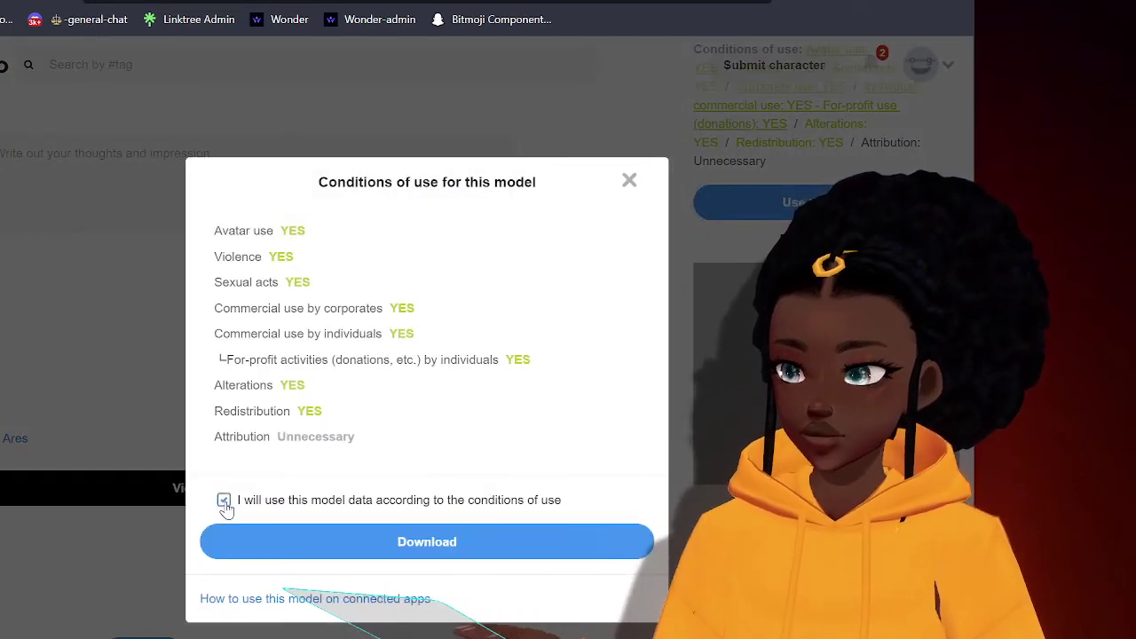
{"action": "left_click", "coordinate": [422, 543]}
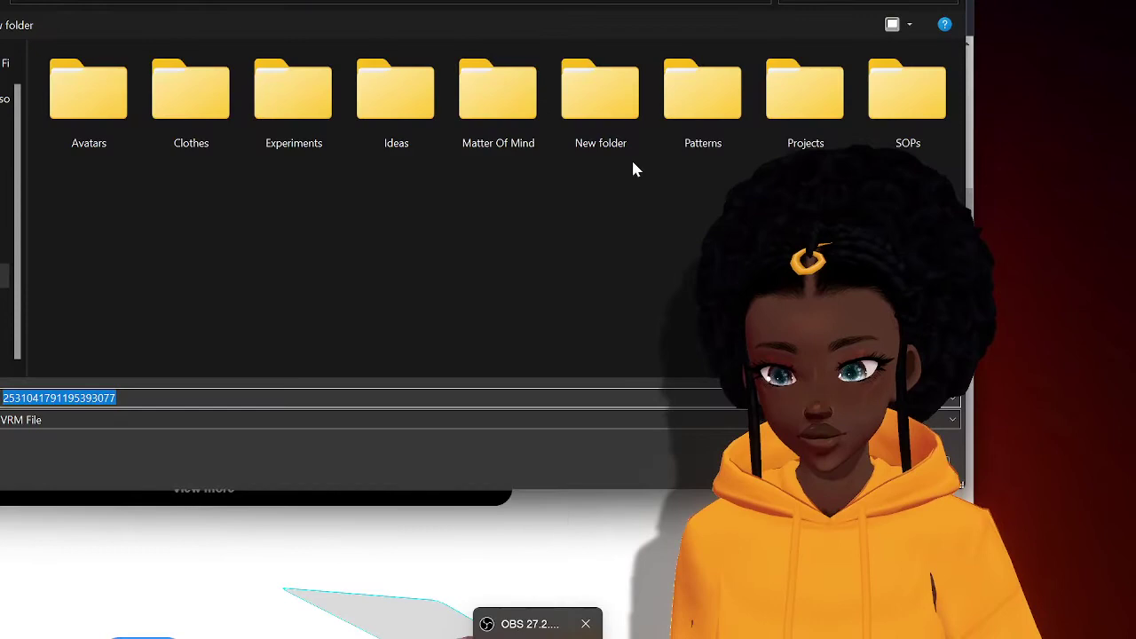
{"action": "key", "text": "Return"}
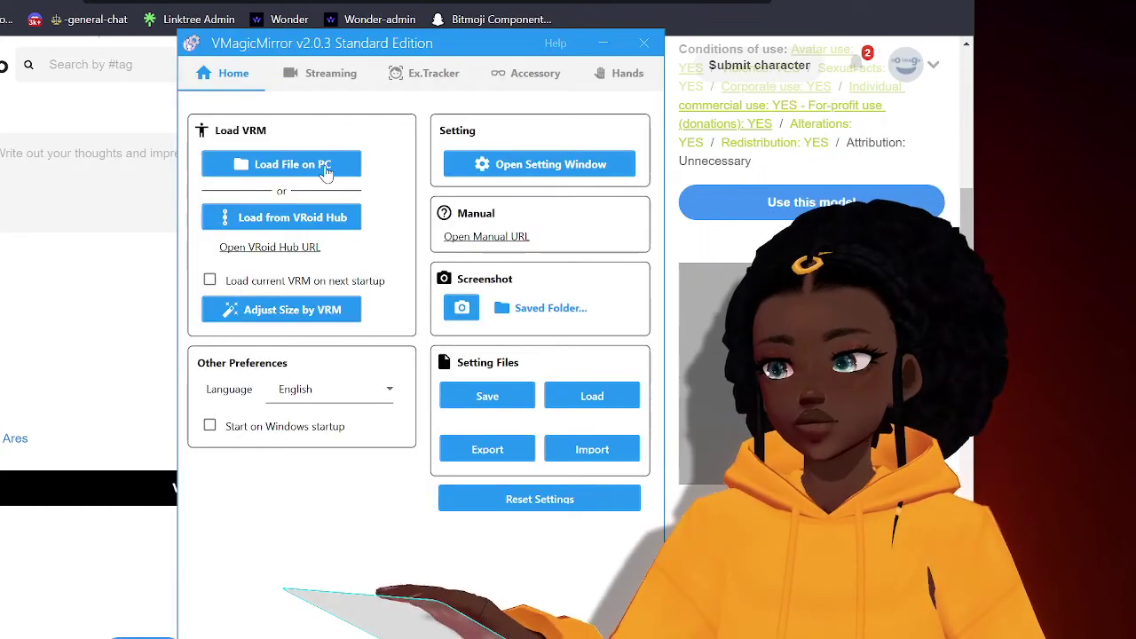
Start Load from VRoid Hub, then move and minimize the picker and main VMagicMirror window.
{"action": "left_click", "coordinate": [306, 218]}
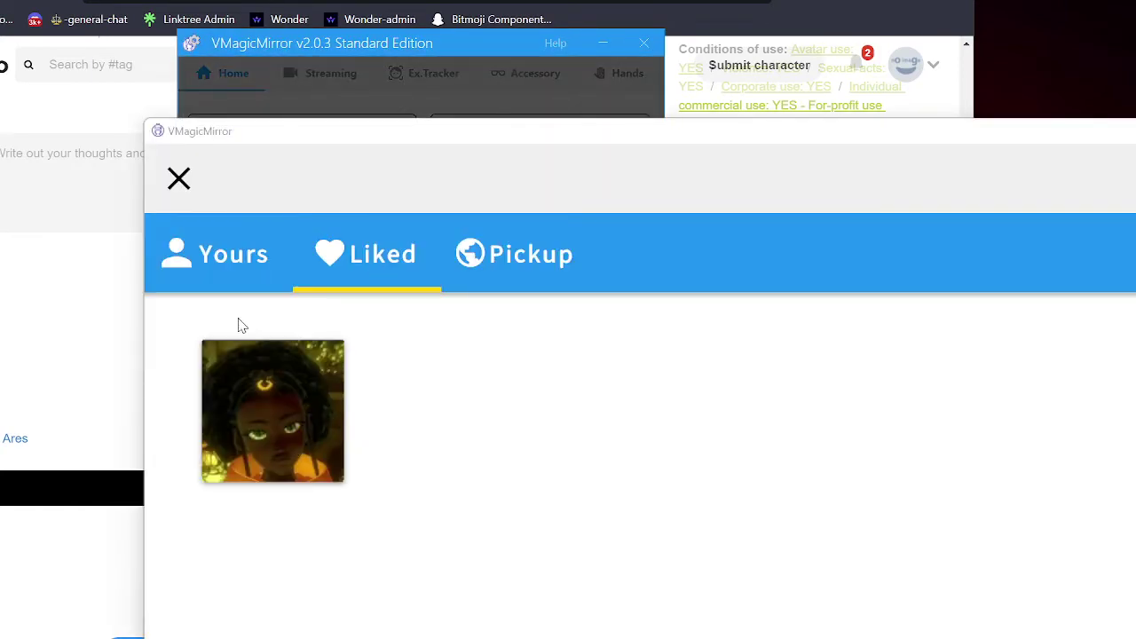
{"action": "left_click_drag", "start_coordinate": [611, 155], "coordinate": [269, 102]}
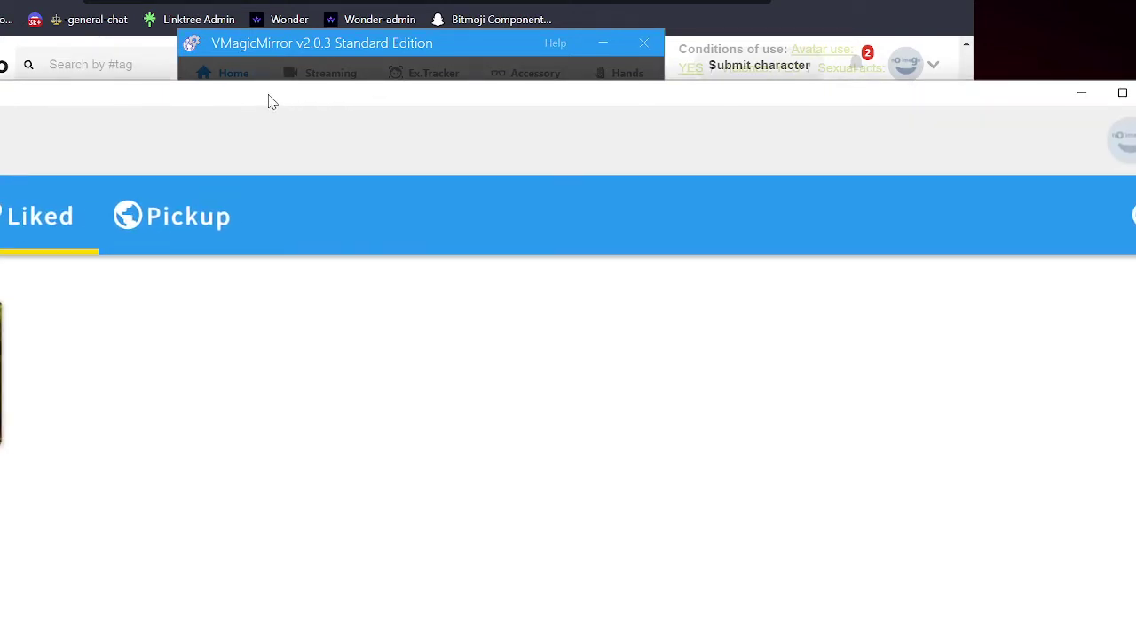
{"action": "left_click", "coordinate": [1083, 93]}
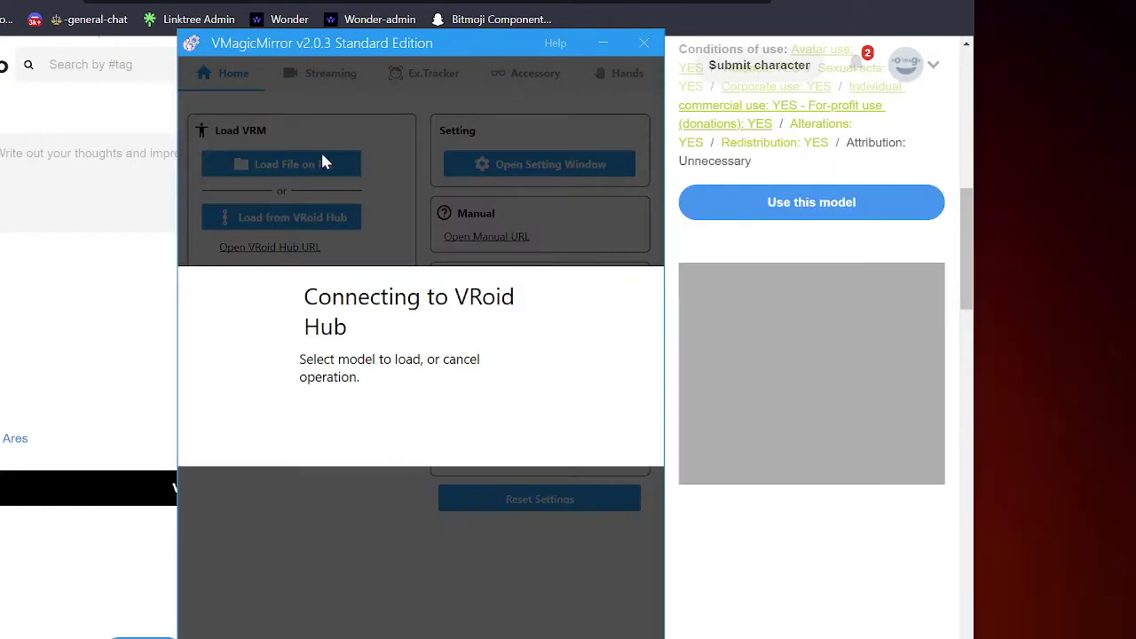
{"action": "left_click", "coordinate": [603, 43]}
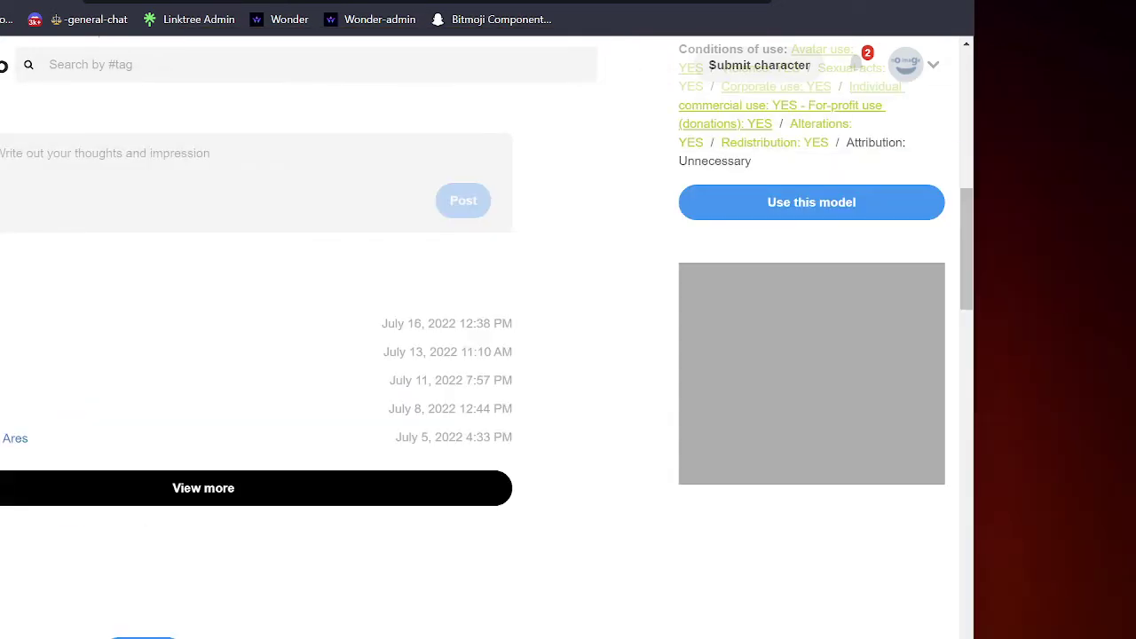
Zoom Makoa's 3D preview in and out, then scroll down the page.
{"action": "key", "text": "alt+Tab"}
{"action": "key", "text": "alt+Tab"}
{"action": "scroll", "coordinate": [476, 286], "scroll_direction": "up", "scroll_amount": 10}
{"action": "scroll", "coordinate": [347, 203], "scroll_direction": "up", "scroll_amount": 5}
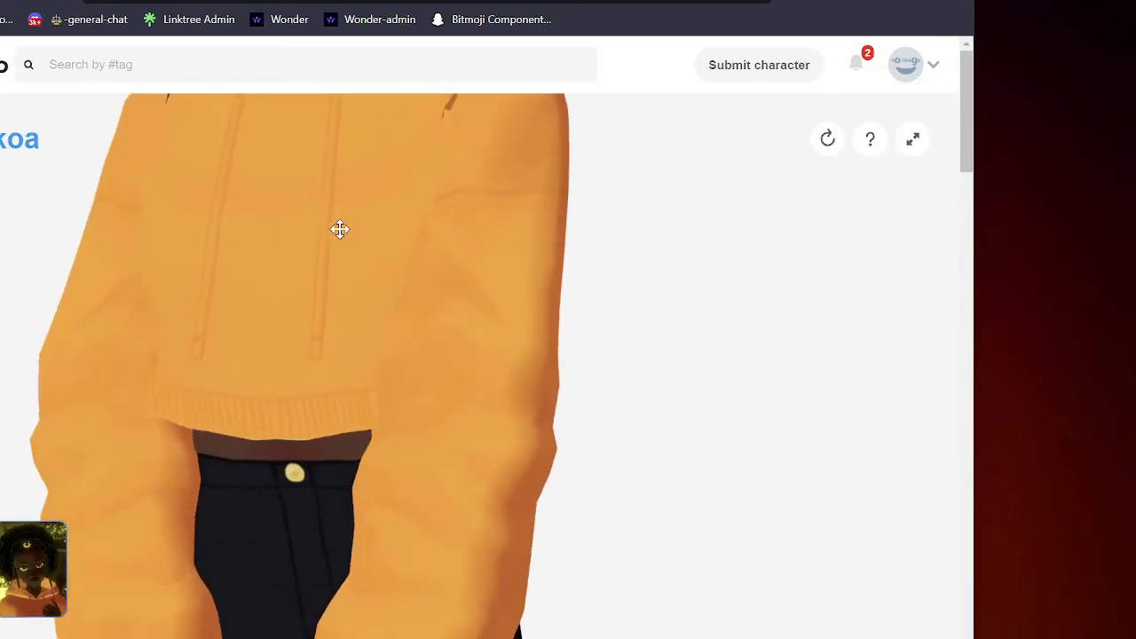
{"action": "scroll", "coordinate": [340, 229], "scroll_direction": "down", "scroll_amount": 8}
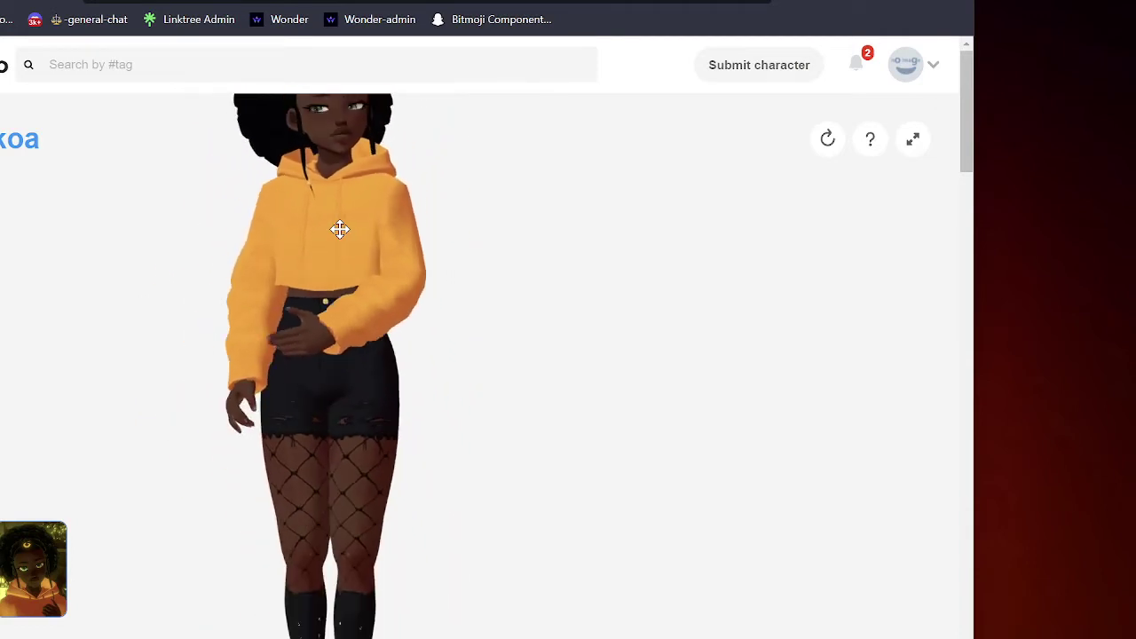
{"action": "scroll", "coordinate": [789, 535], "scroll_direction": "down", "scroll_amount": 5}
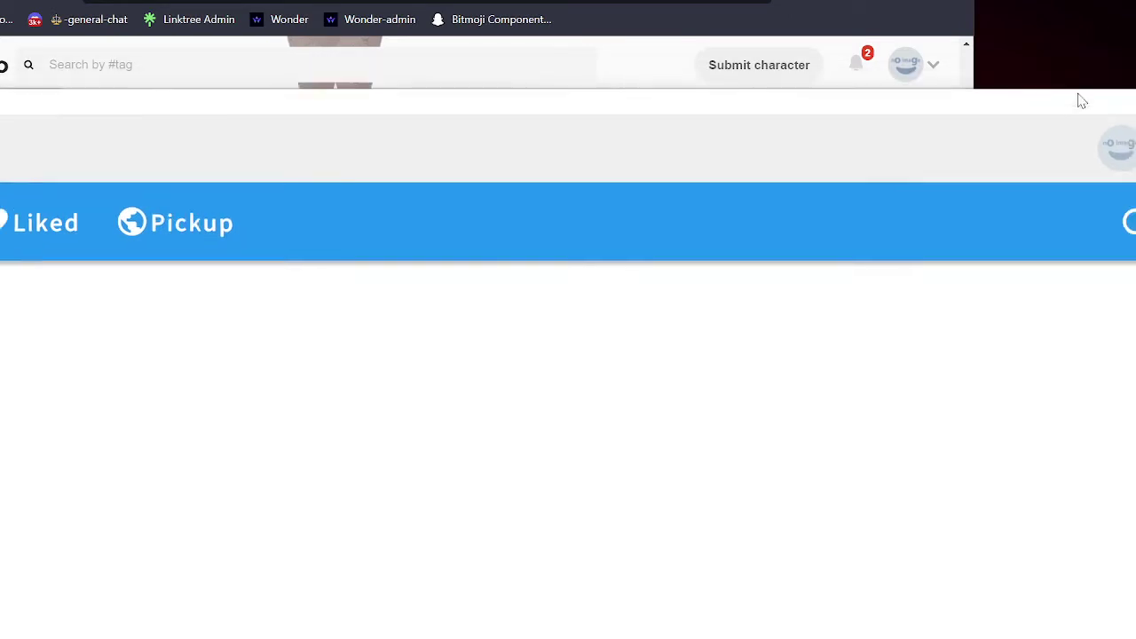
Load the Makoa model from the VRoid Hub picker into VMagicMirror's avatar window.
{"action": "left_click", "coordinate": [1080, 92]}
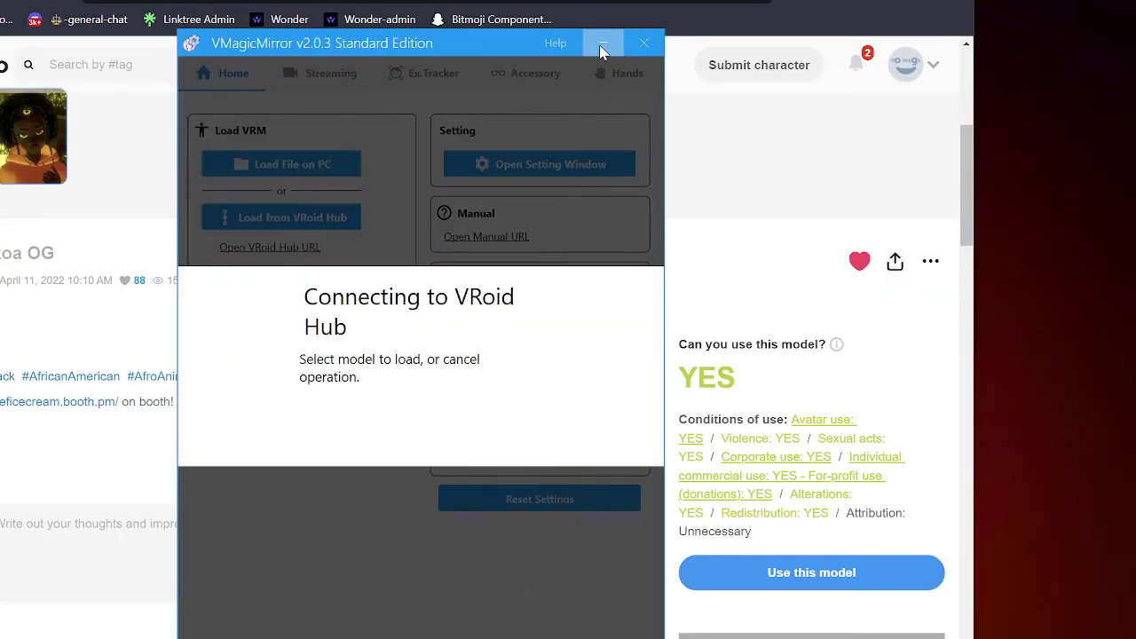
{"action": "left_click", "coordinate": [602, 47]}
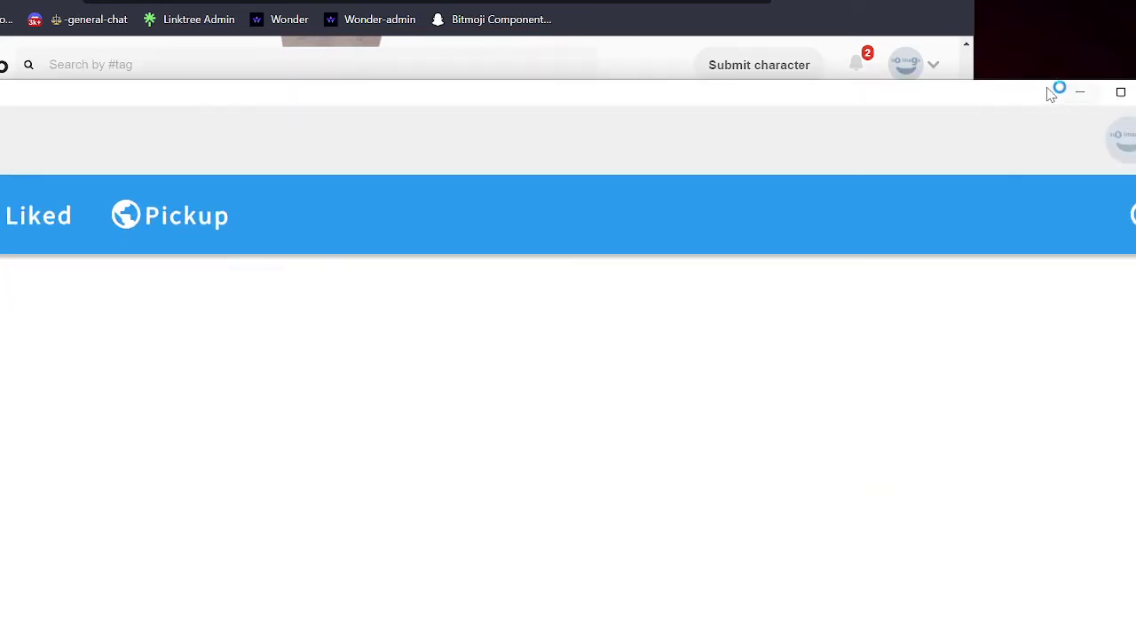
{"action": "left_click", "coordinate": [1063, 90]}
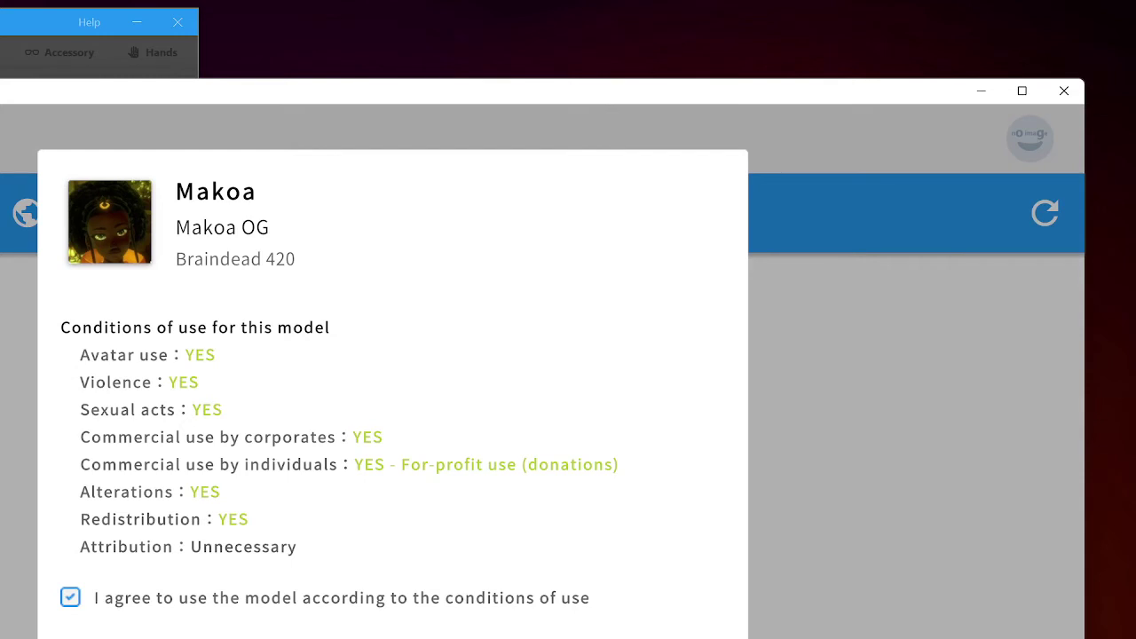
{"action": "left_click", "coordinate": [16, 25]}
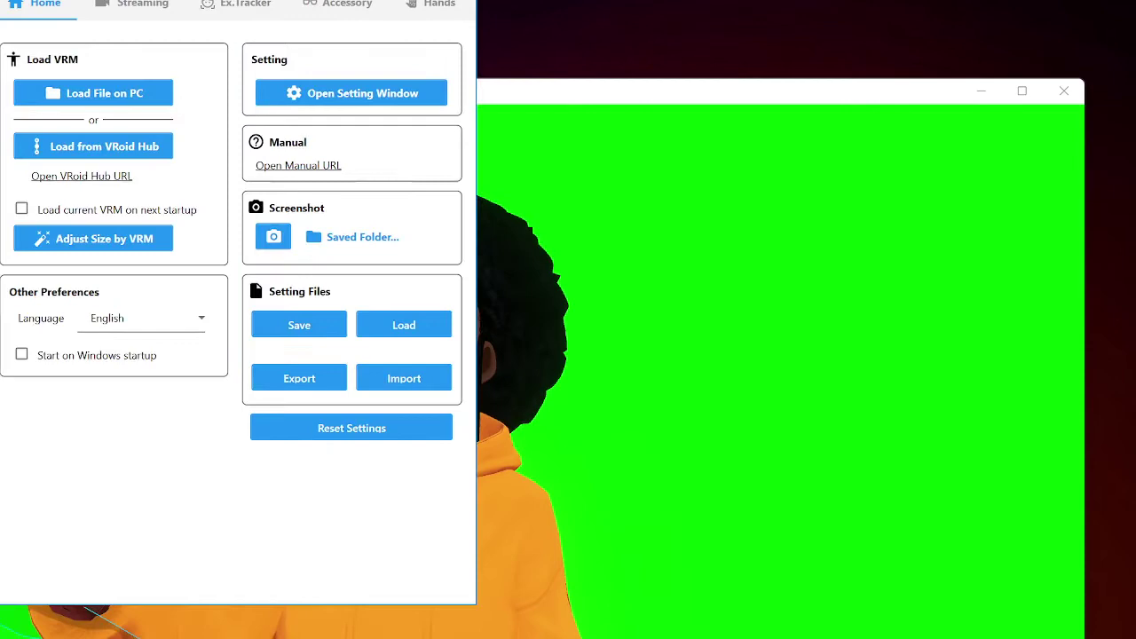
Move the control window beside Makoa and turn on the transparent window option.
{"action": "left_click_drag", "start_coordinate": [53, 22], "coordinate": [16, 0]}
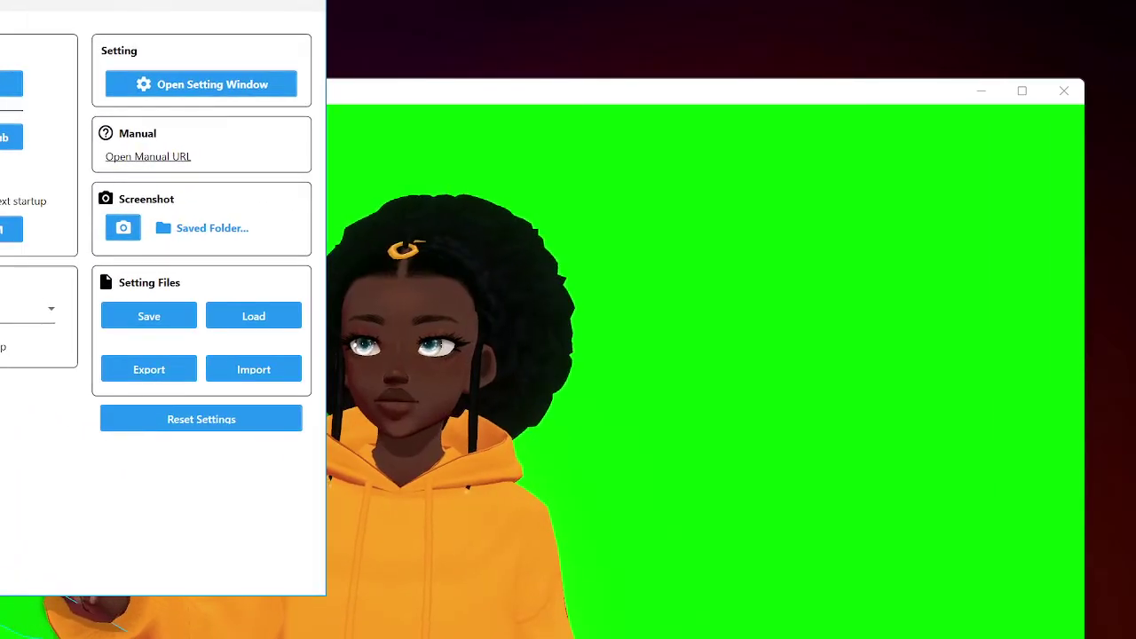
{"action": "left_click", "coordinate": [18, 4]}
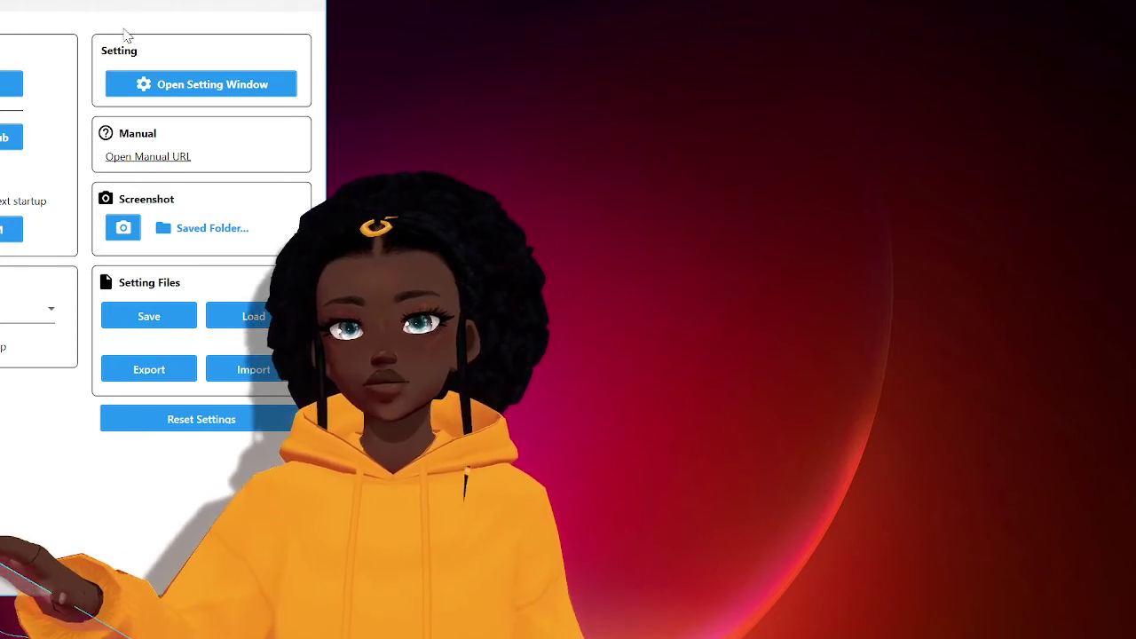
{"action": "left_click", "coordinate": [17, 5]}
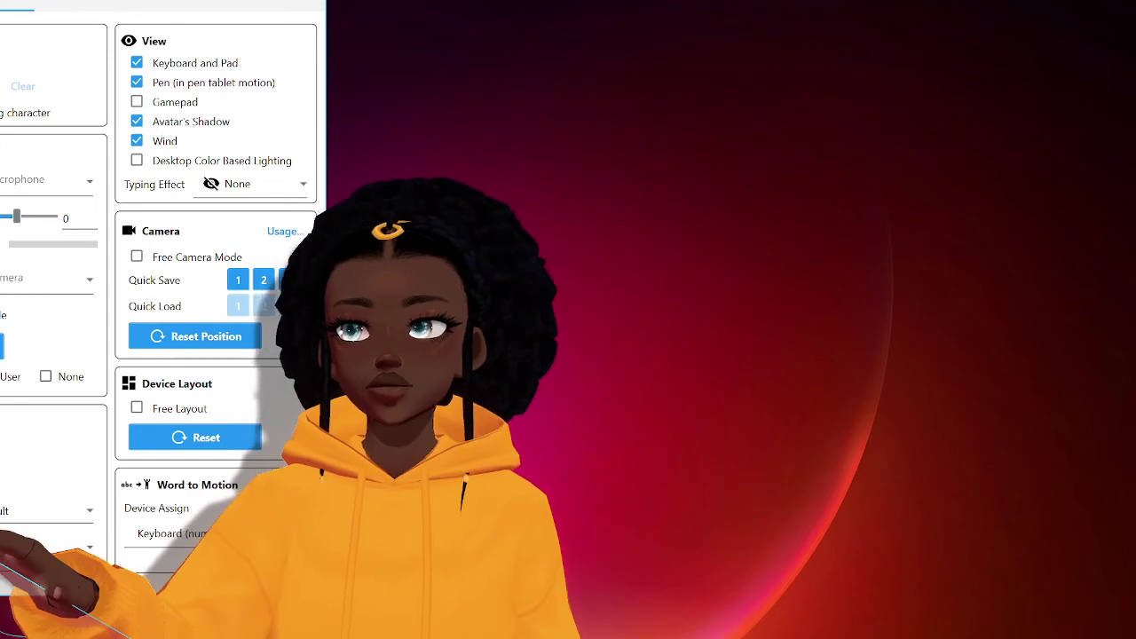
{"action": "left_click", "coordinate": [84, 5]}
{"action": "left_click", "coordinate": [191, 6]}
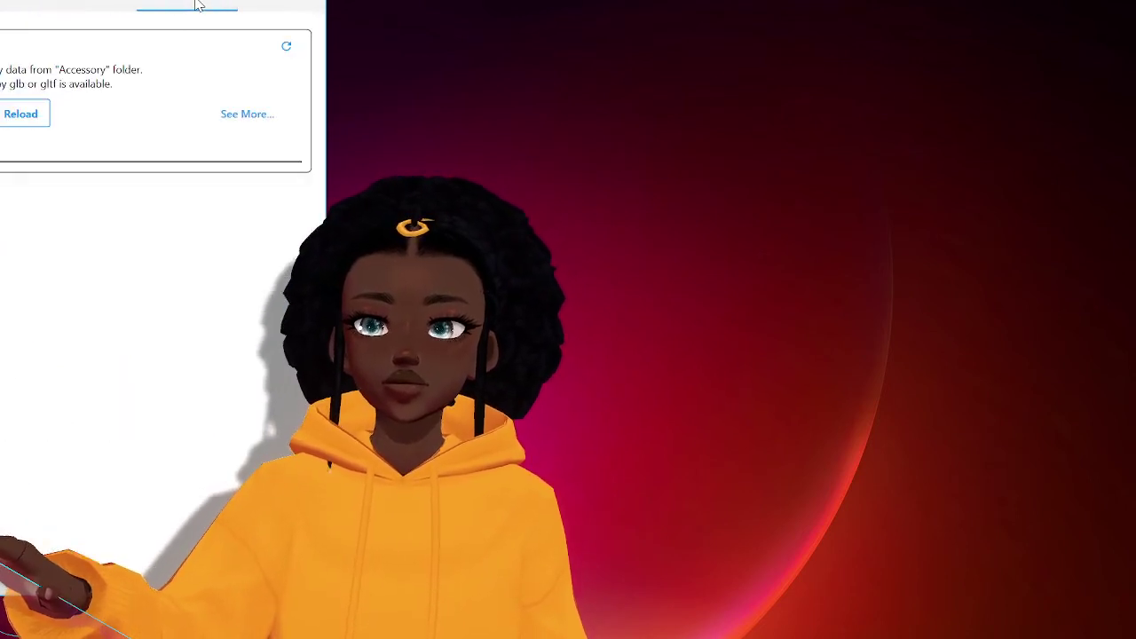
{"action": "left_click", "coordinate": [280, 4]}
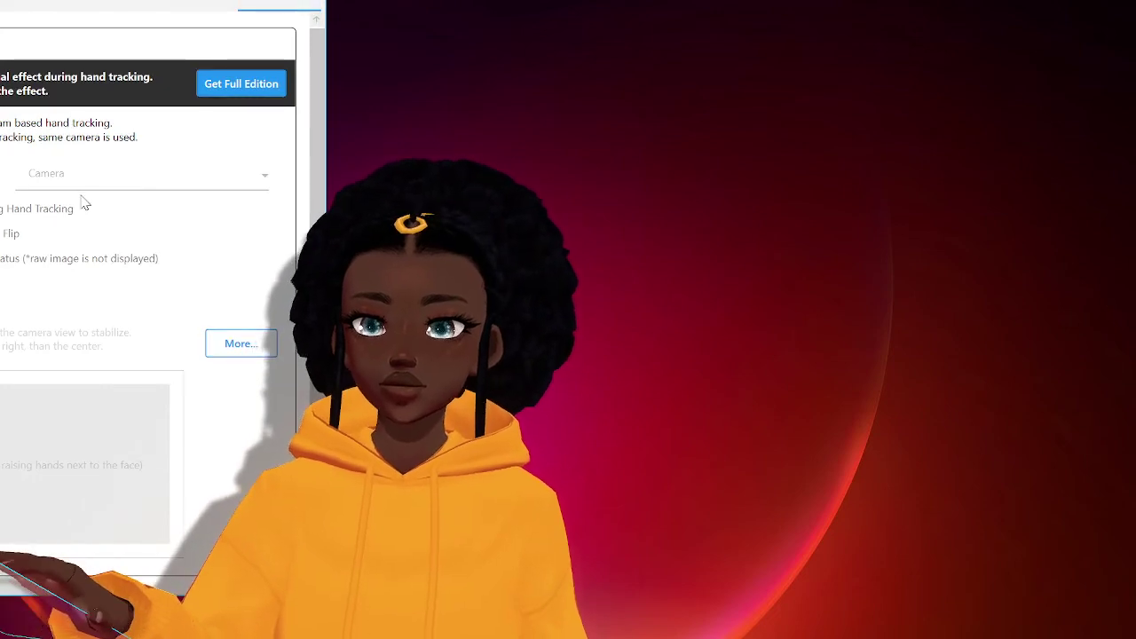
{"action": "left_click", "coordinate": [18, 4]}
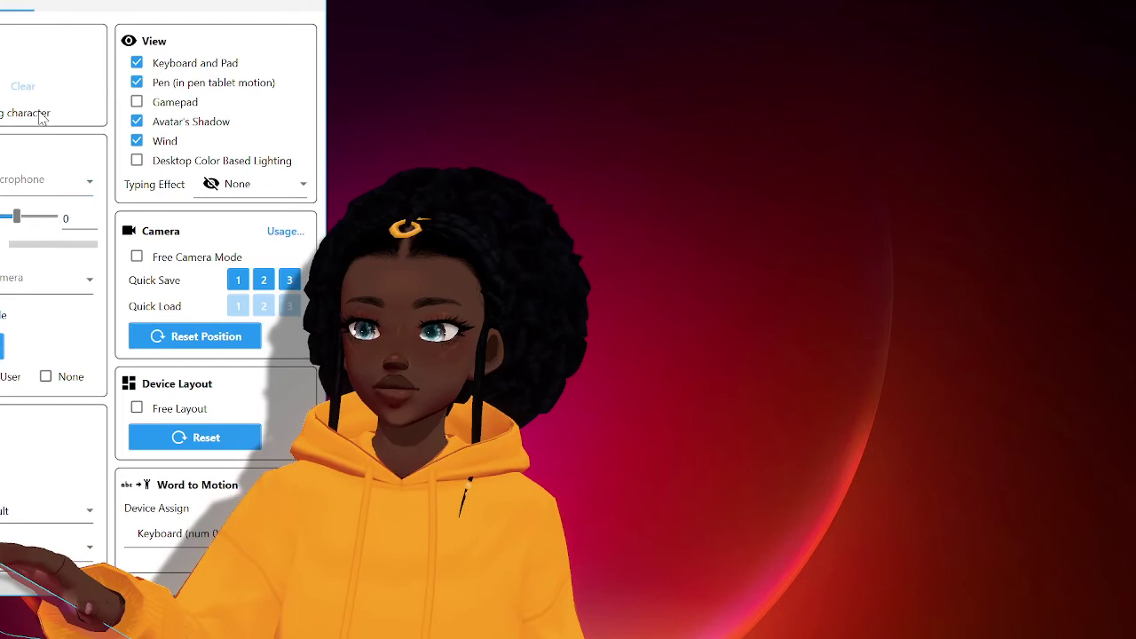
{"action": "left_click", "coordinate": [49, 5]}
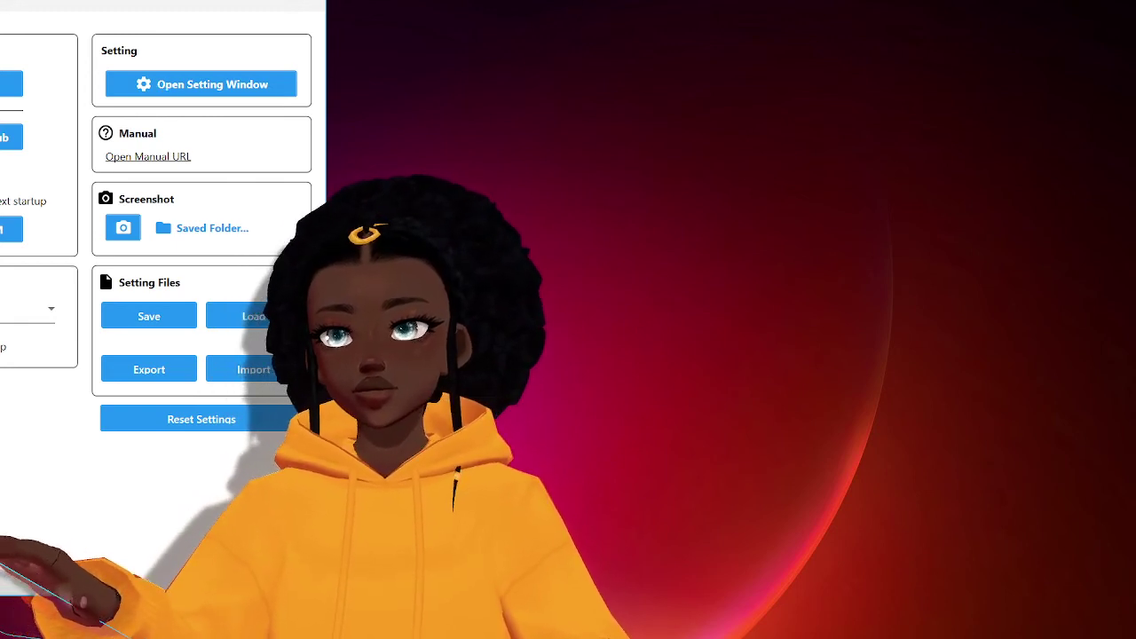
Show the Streaming settings with the View, Camera and Word to Motion panels.
{"action": "left_click", "coordinate": [18, 4]}
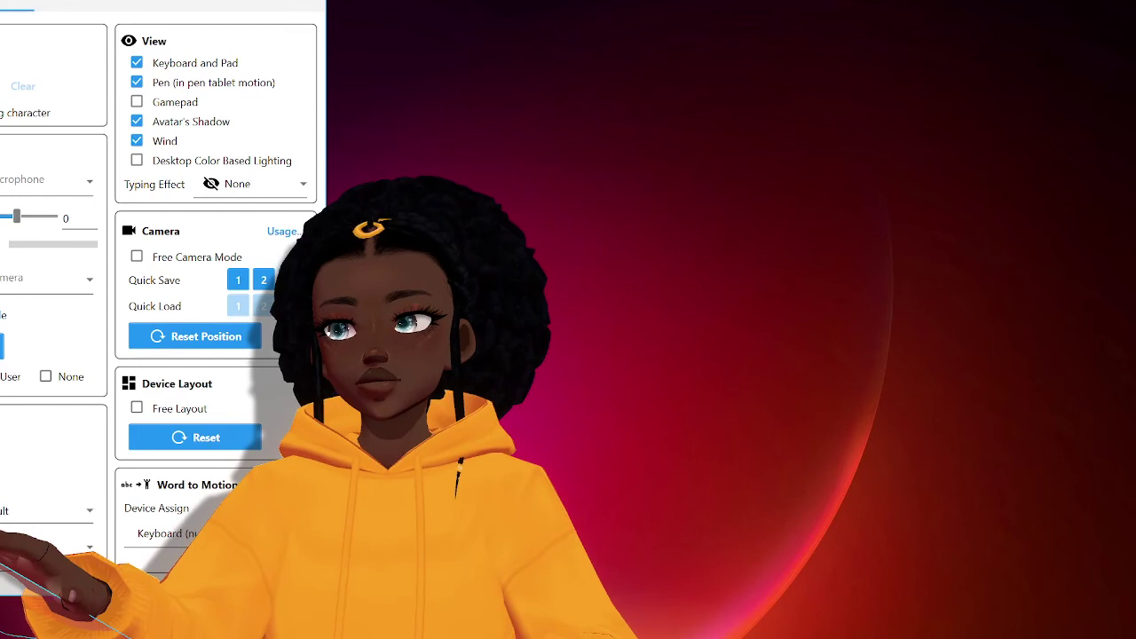